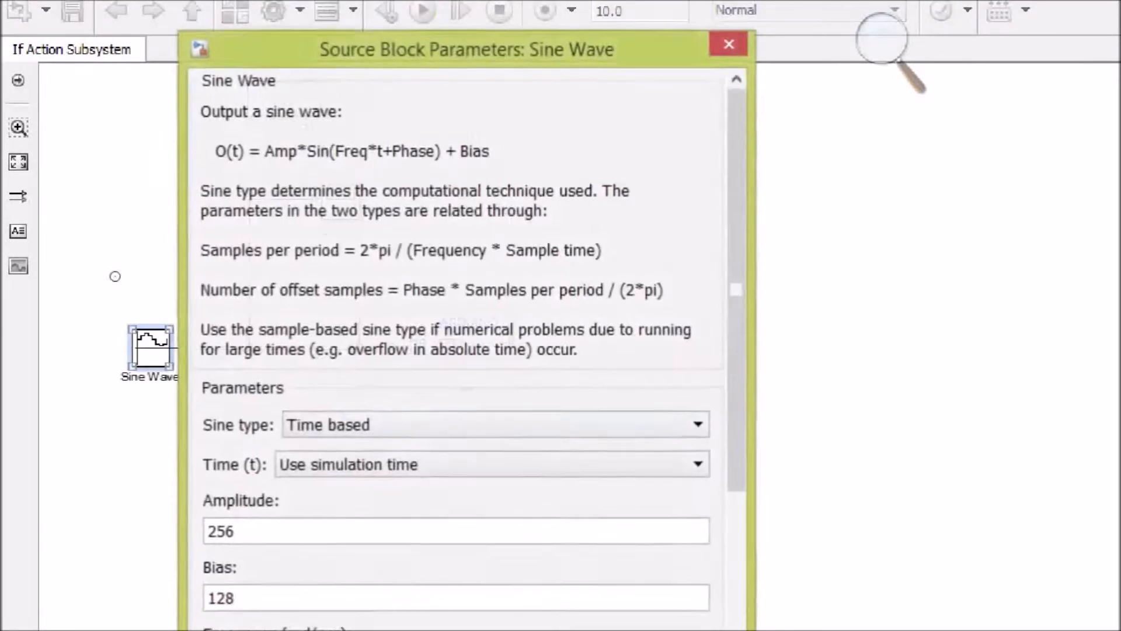
Step: Examine the Sine Wave block's amplitude, bias, frequency, phase and sample time, and close its parameters
scroll(511, 449, "down", 2)
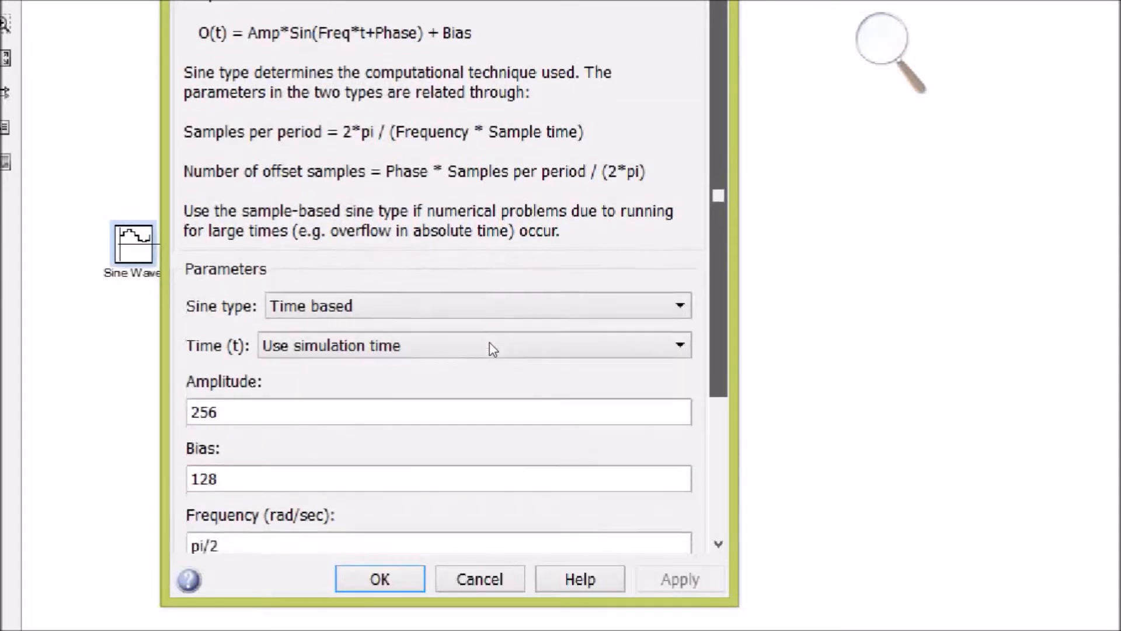
scroll(493, 359, "down", 1)
scroll(491, 370, "up", 2)
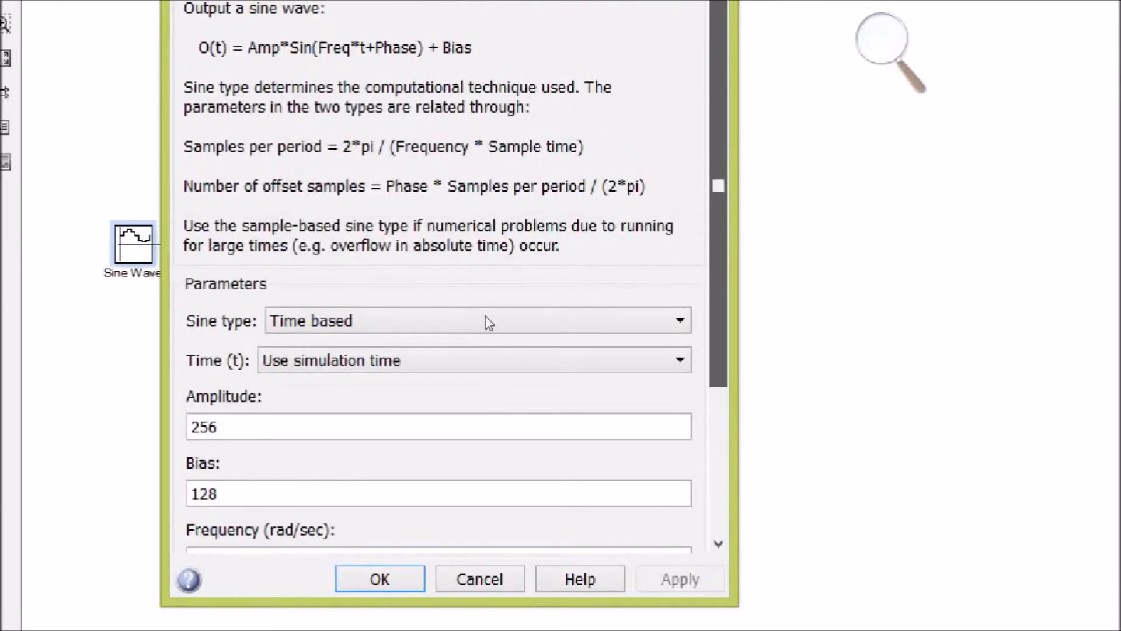
scroll(488, 350, "down", 4)
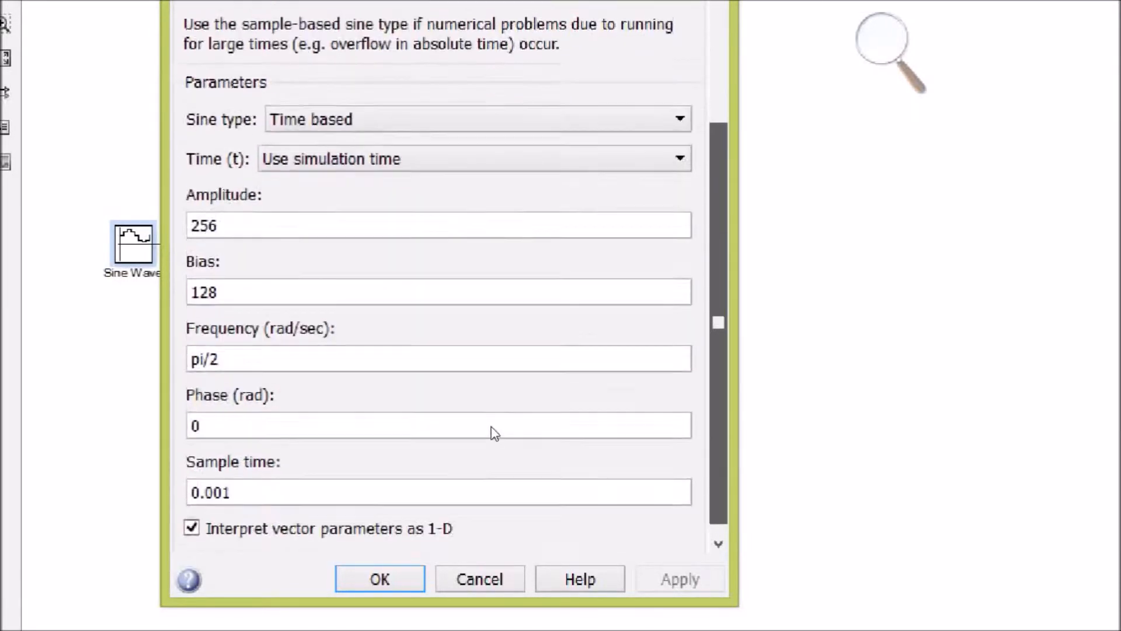
left_click_drag(219, 284, 160, 302)
left_click(190, 286)
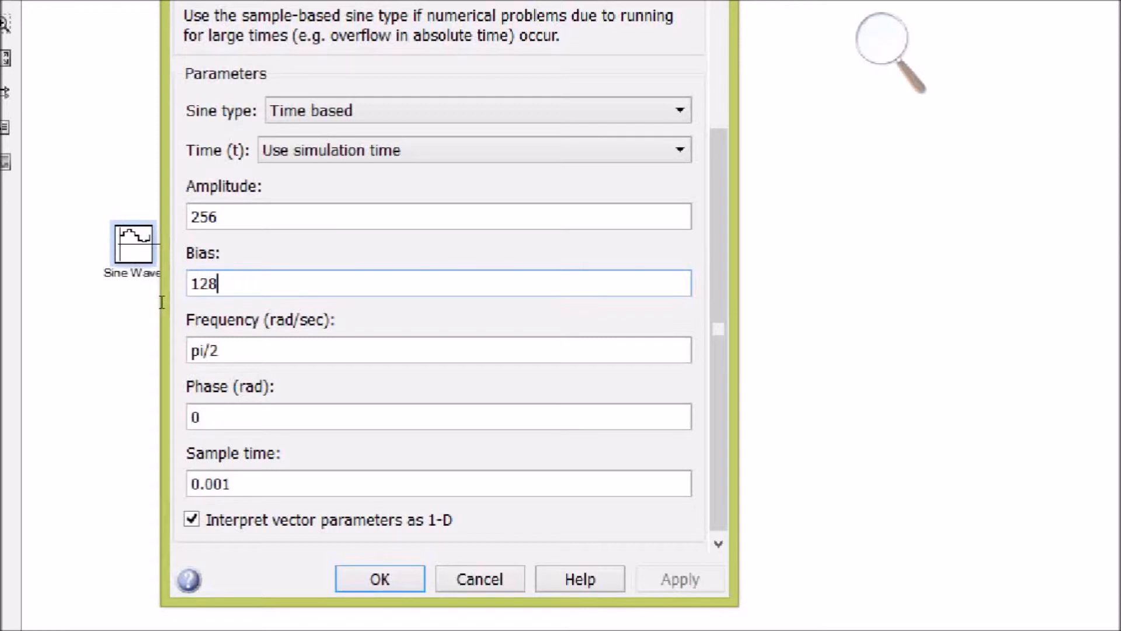
key("shift+Tab")
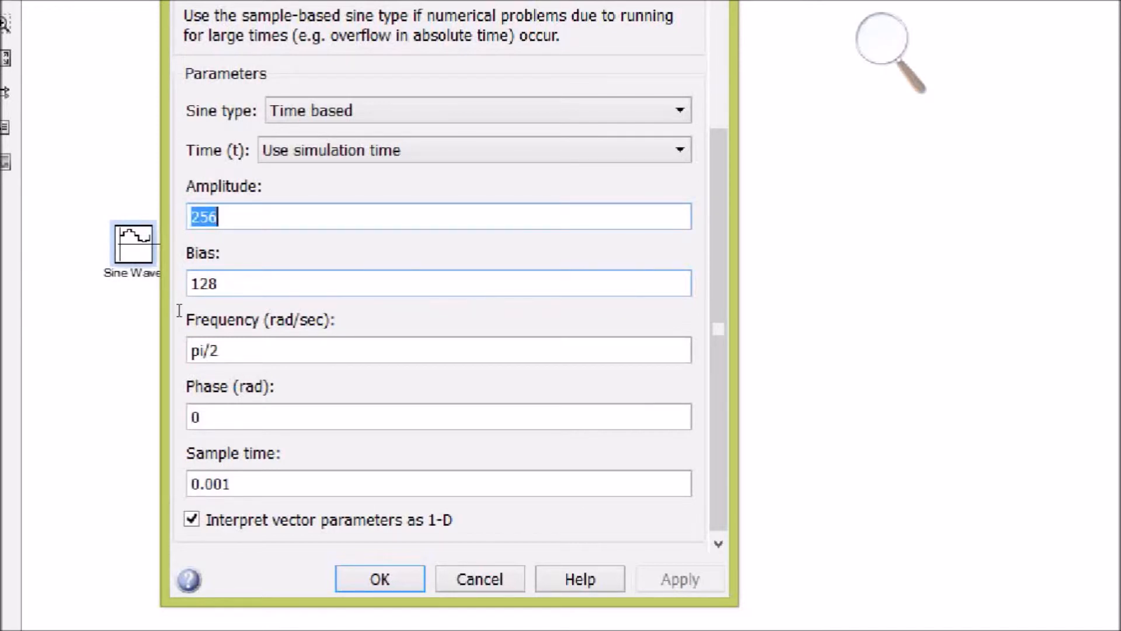
key("Tab")
key("Tab")
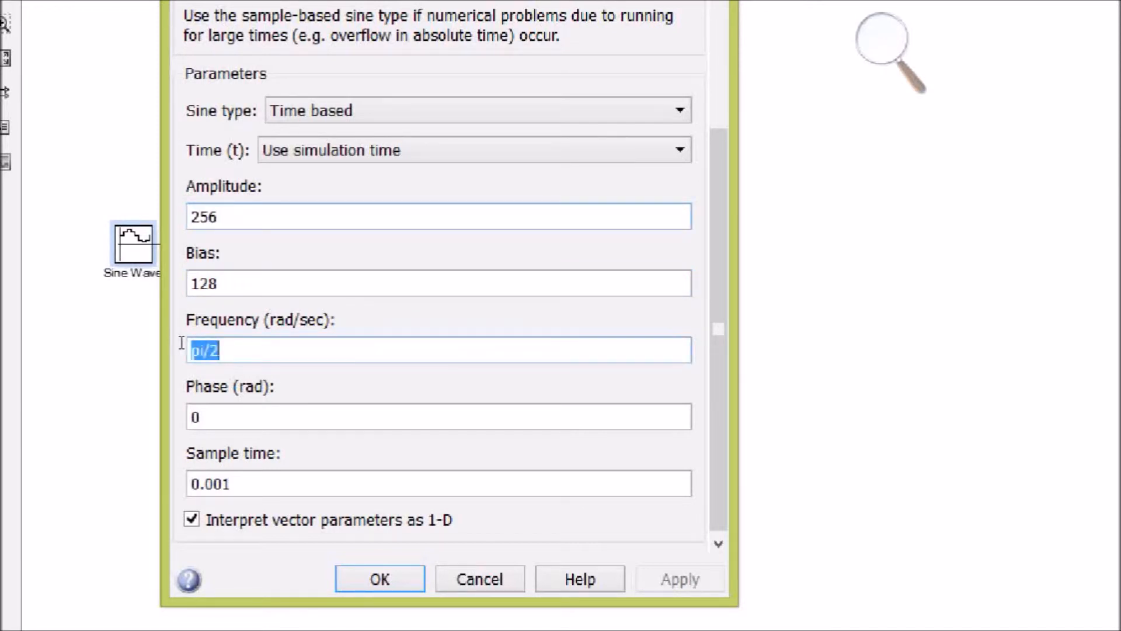
key("Right")
key("Tab")
key("Tab")
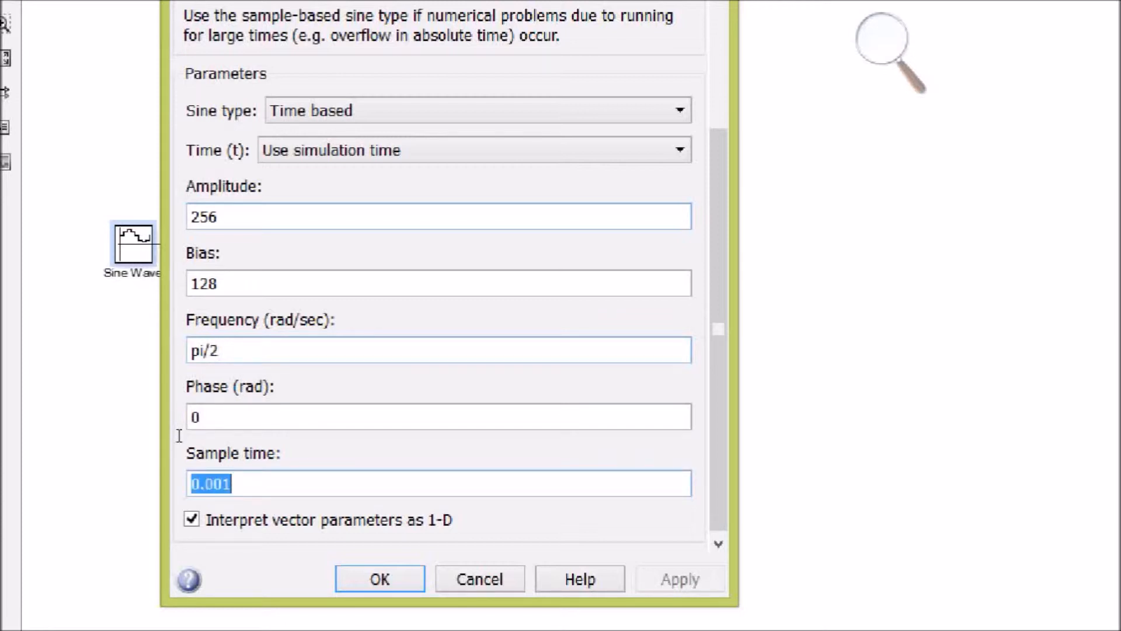
left_click(183, 435)
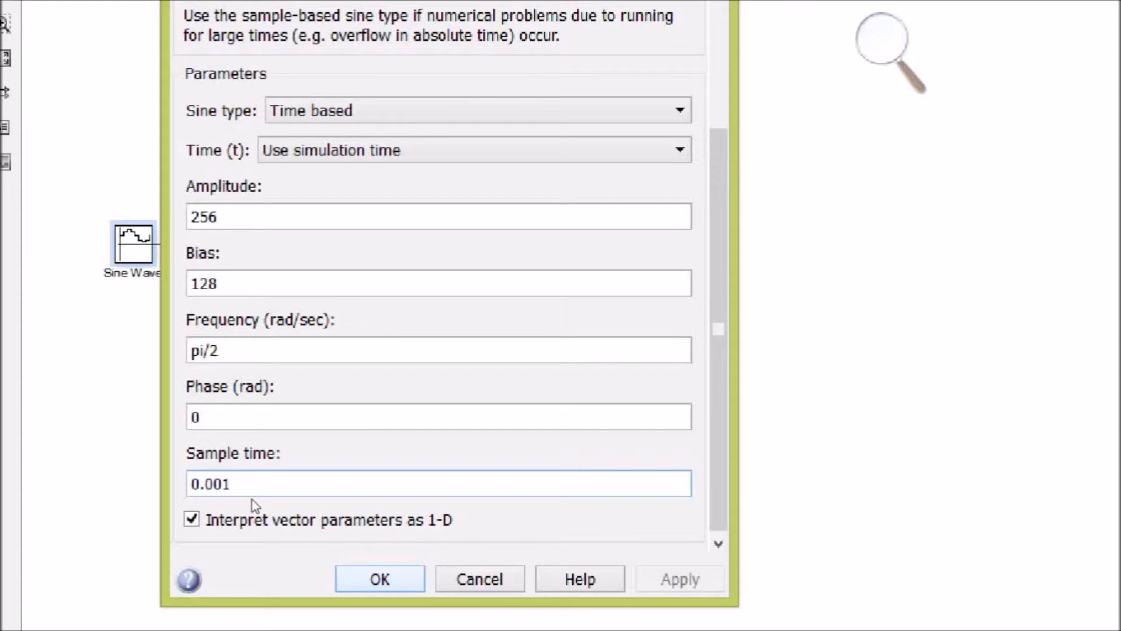
left_click_drag(234, 484, 143, 441)
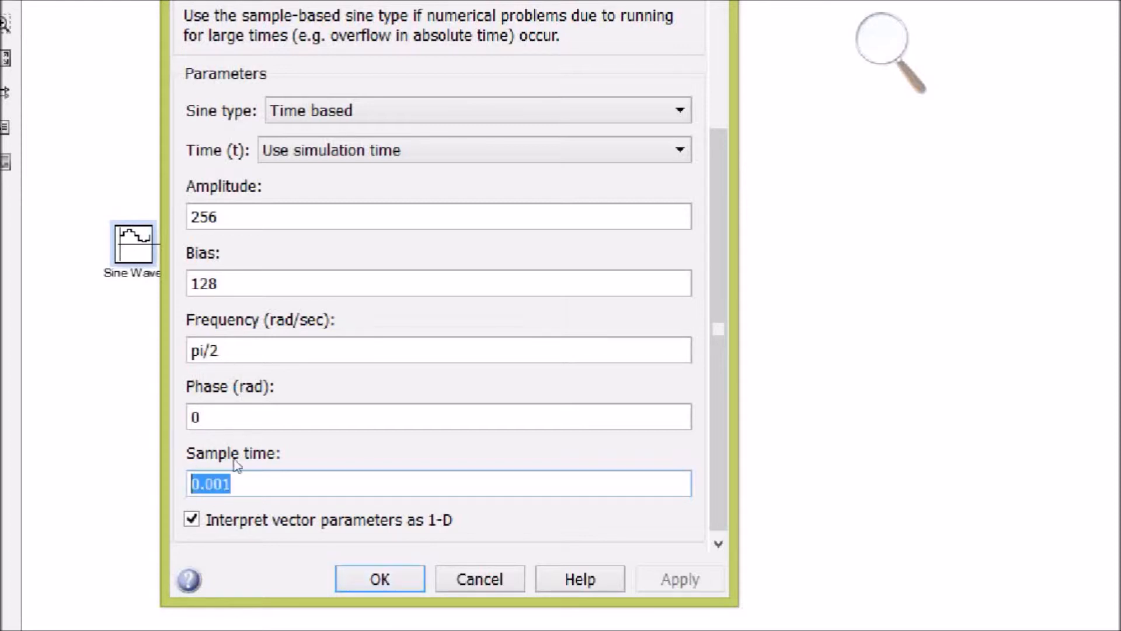
key("Return")
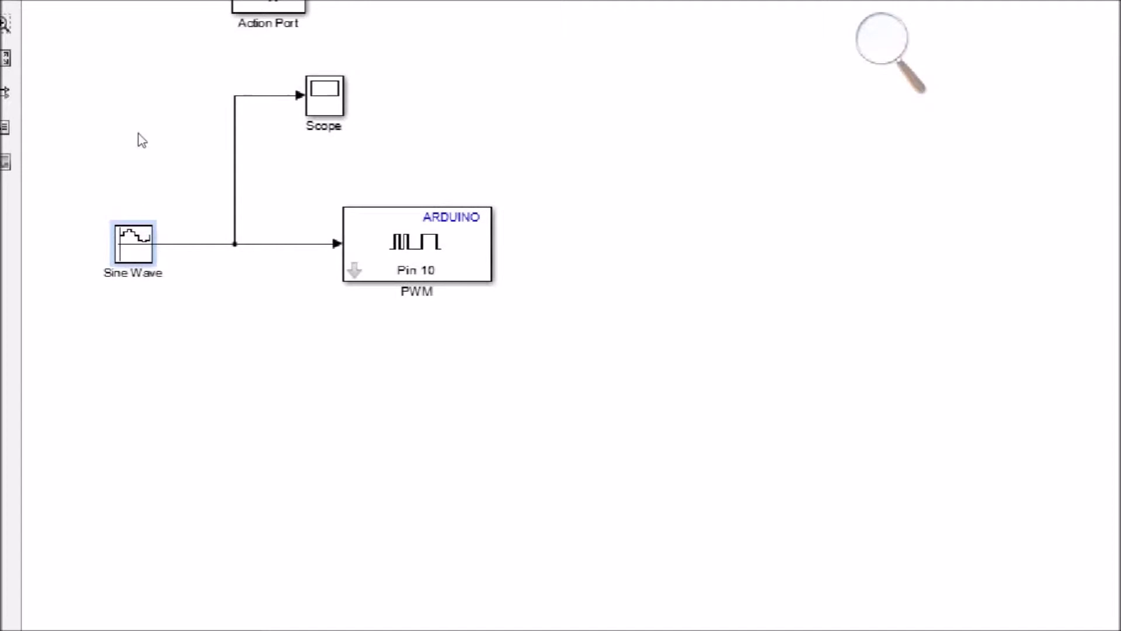
Step: View the sine waveform in the Scope and check the pin number of the PWM block
left_click(325, 95)
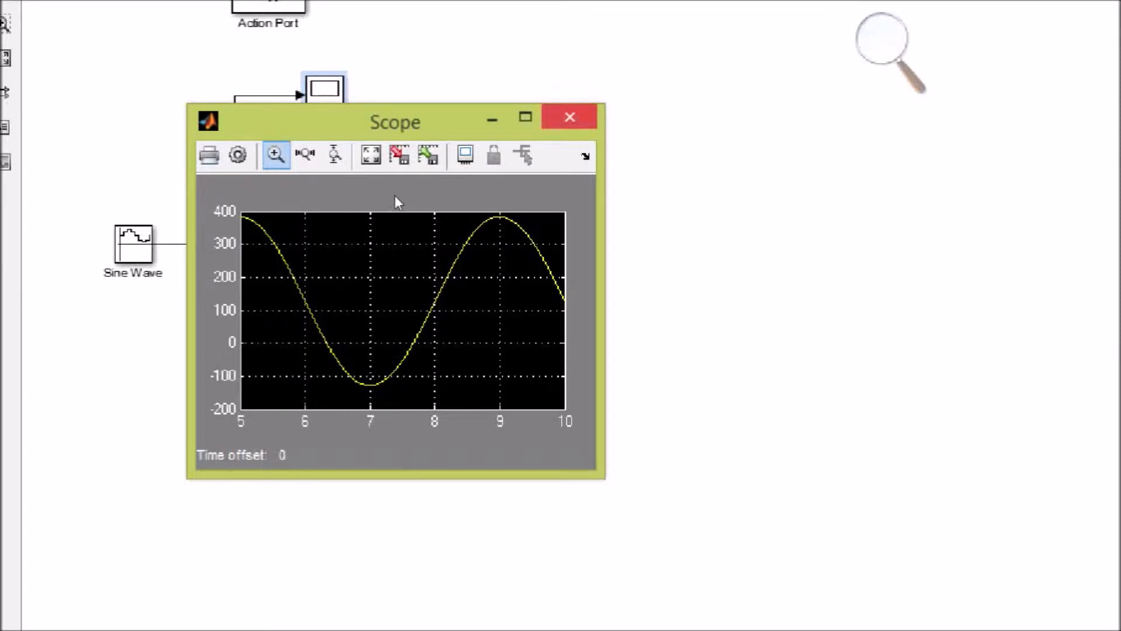
left_click(570, 116)
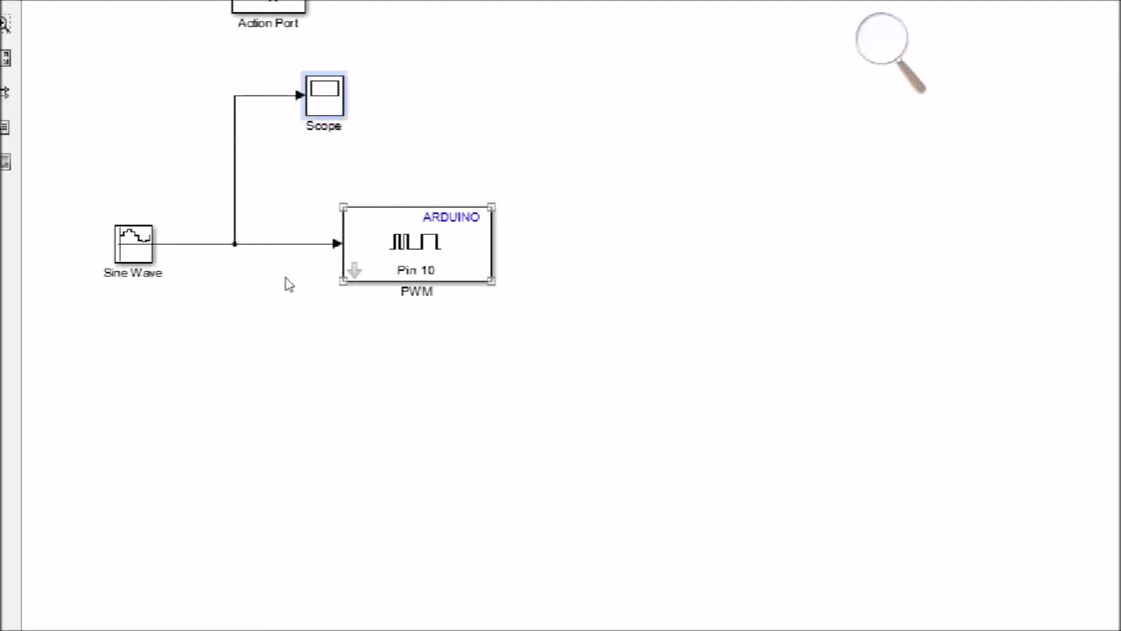
key("Return")
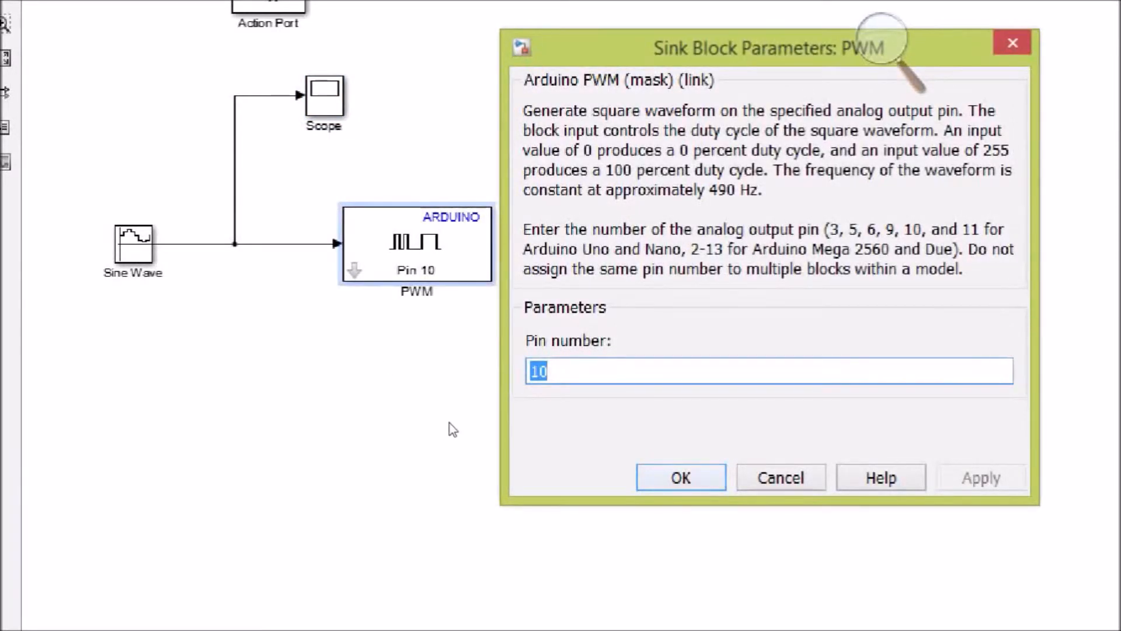
key("Return")
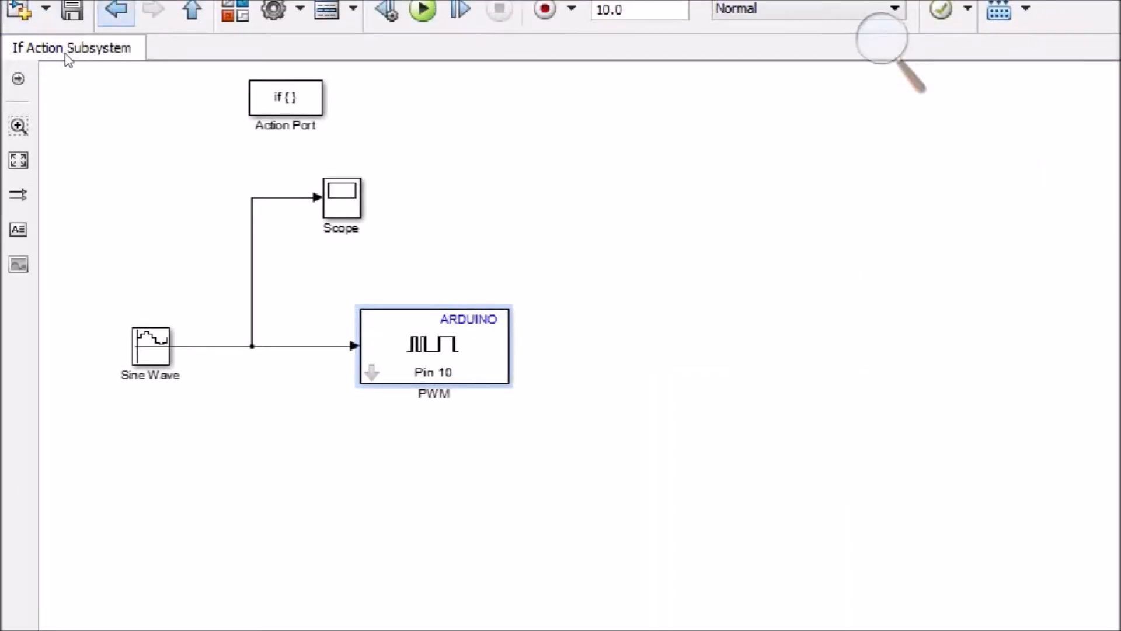
Step: Return to the top-level model and examine the If1 block's number of inputs and if expression on the pulse branch
left_click(116, 9)
left_click_drag(814, 419, 666, 249)
left_click(540, 310)
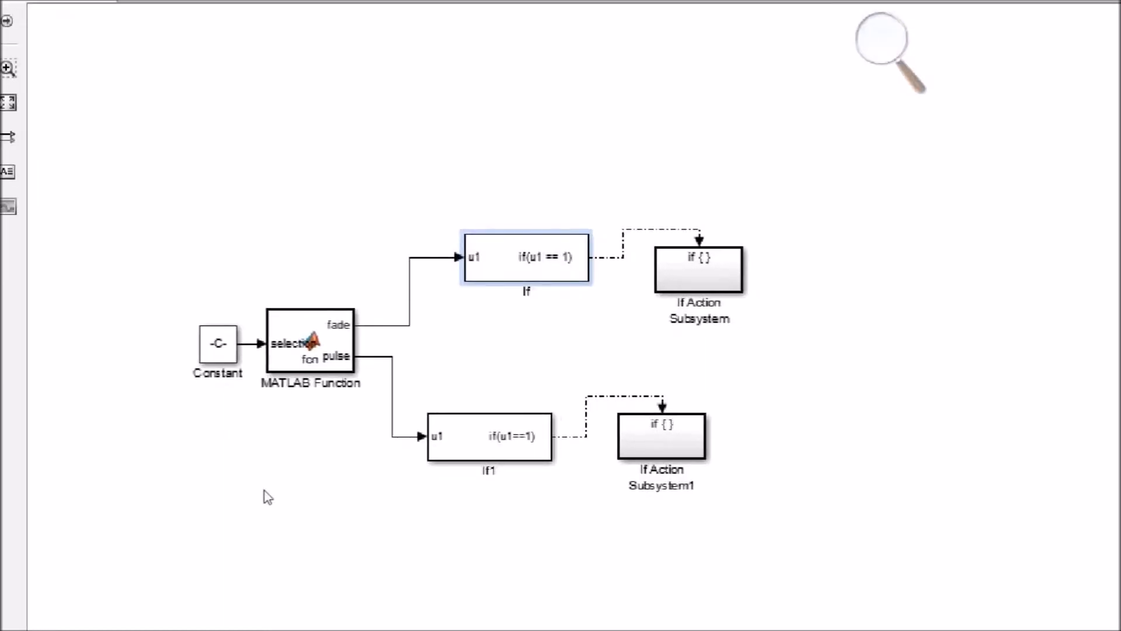
left_click(483, 435)
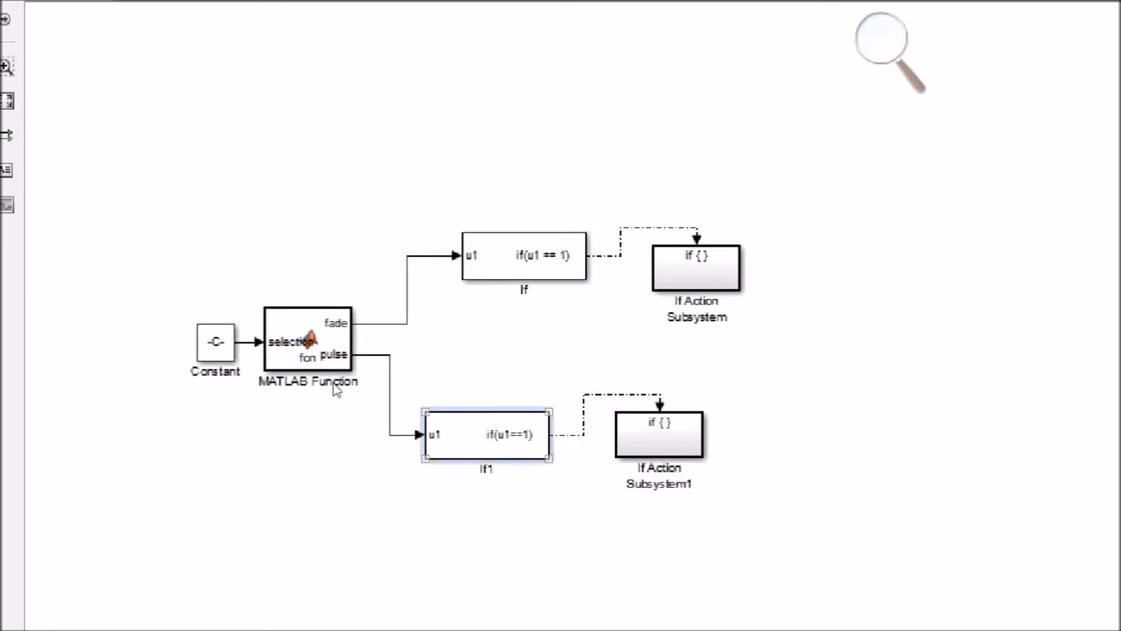
left_click(365, 396)
left_click_drag(555, 487, 425, 361)
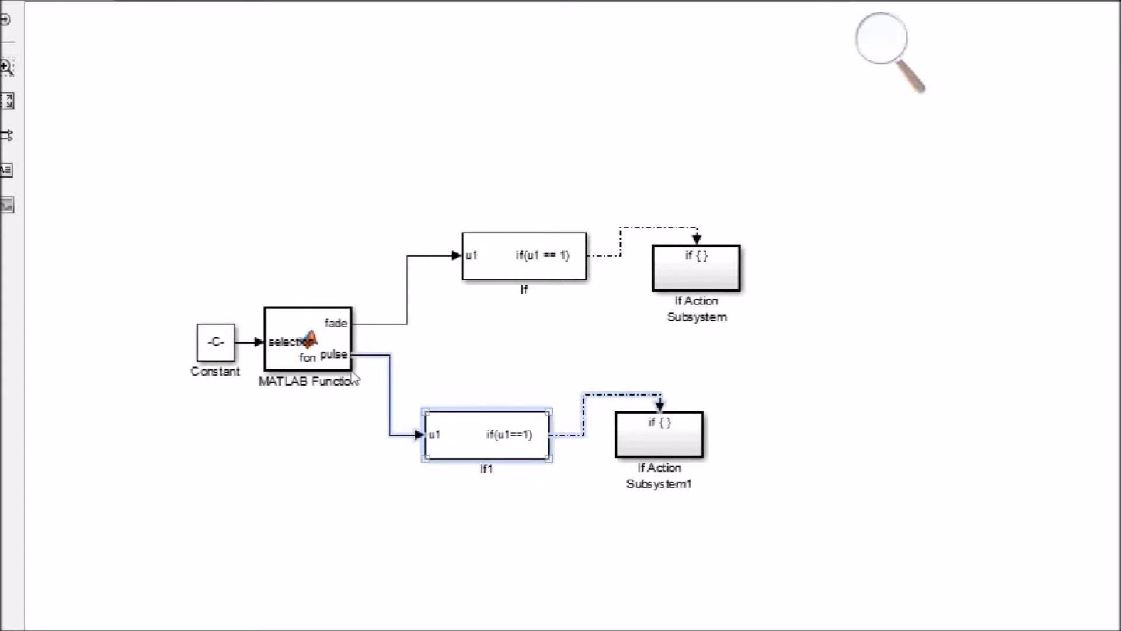
double_click(486, 444)
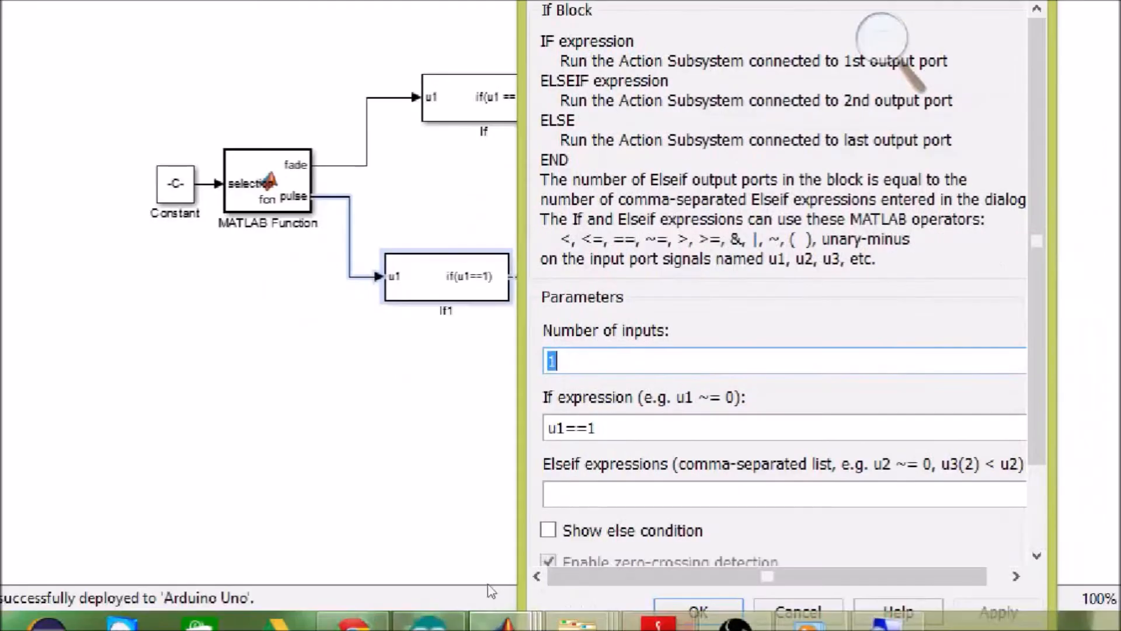
key("Tab")
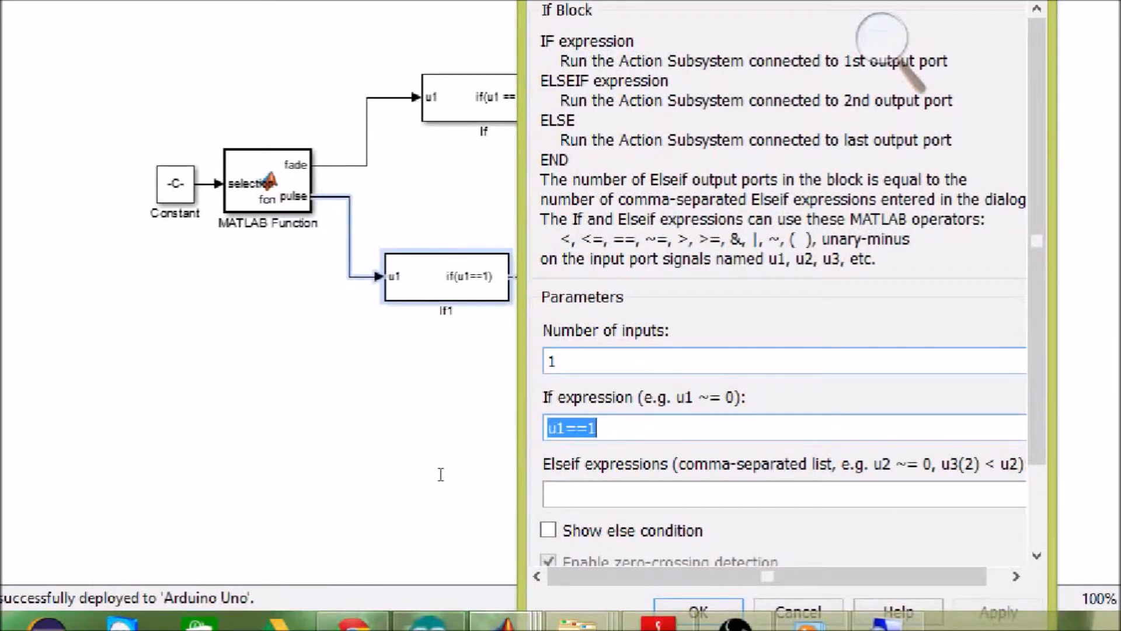
left_click(699, 610)
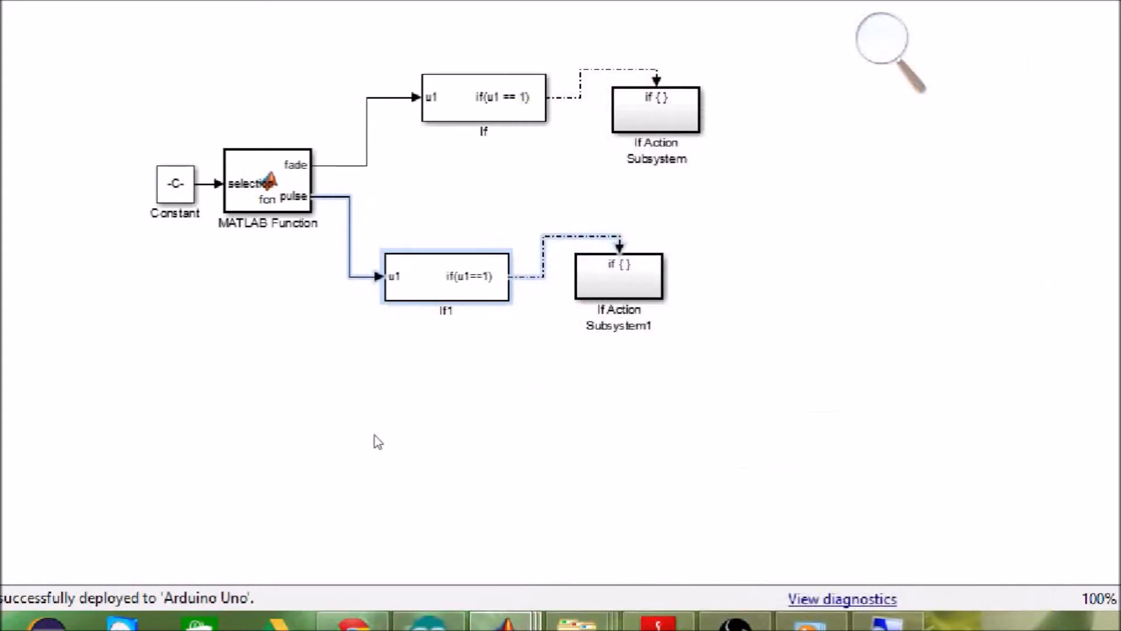
Step: Open If Action Subsystem1 and examine the Pulse Generator's amplitude, period and pulse width
mouse_move(502, 432)
left_mouse_down()
mouse_move(415, 352)
mouse_move(420, 361)
left_mouse_up()
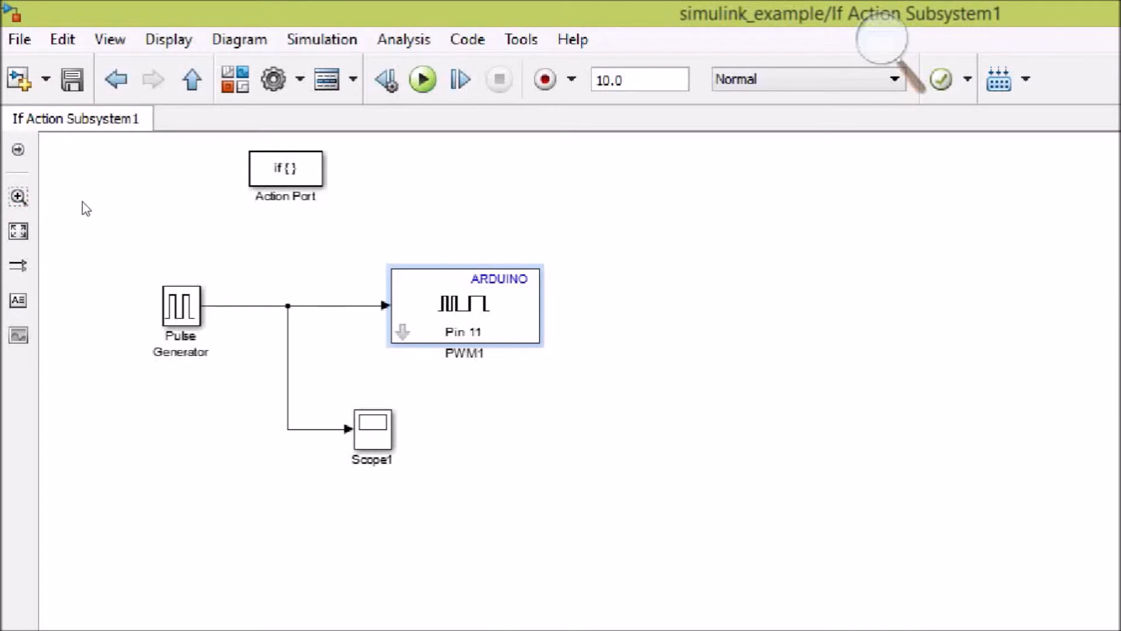
double_click(172, 304)
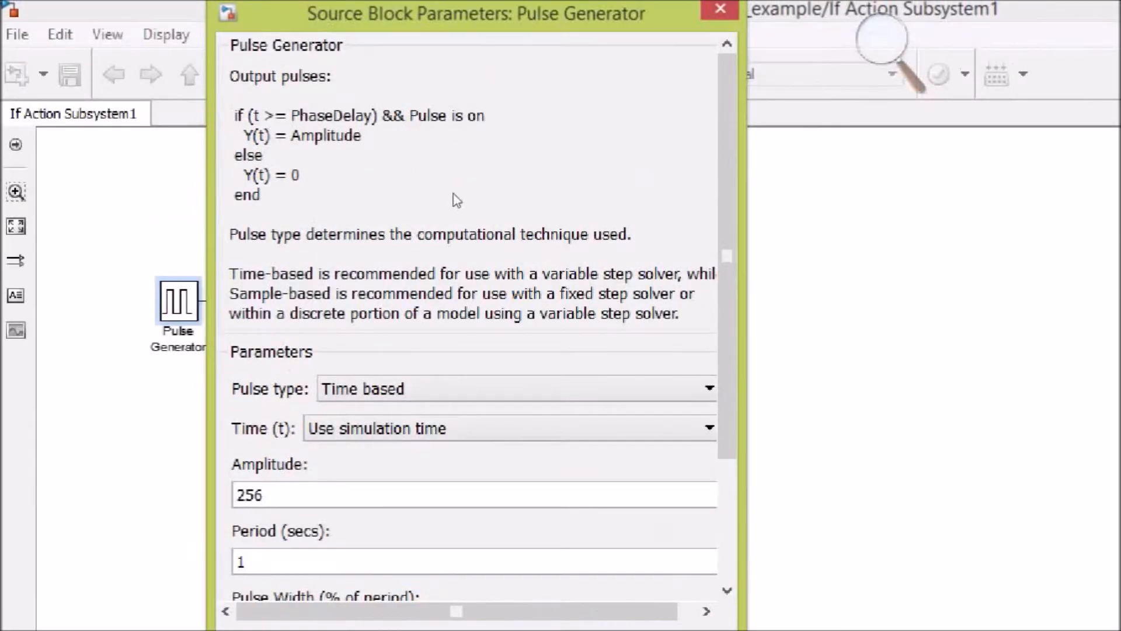
scroll(480, 127, "down", 5)
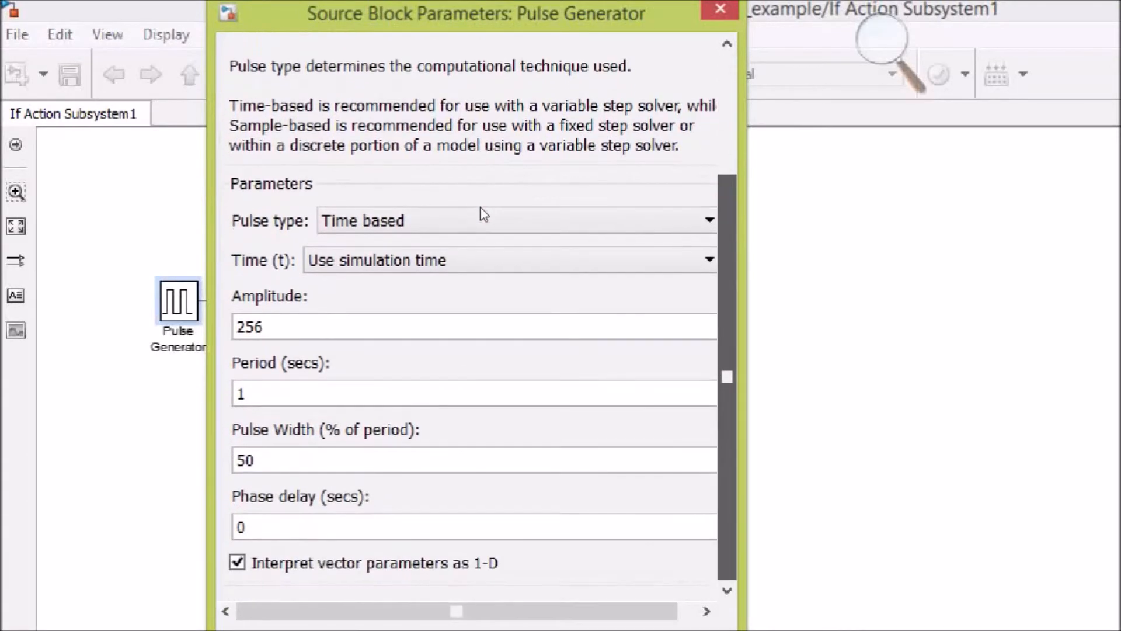
double_click(237, 221)
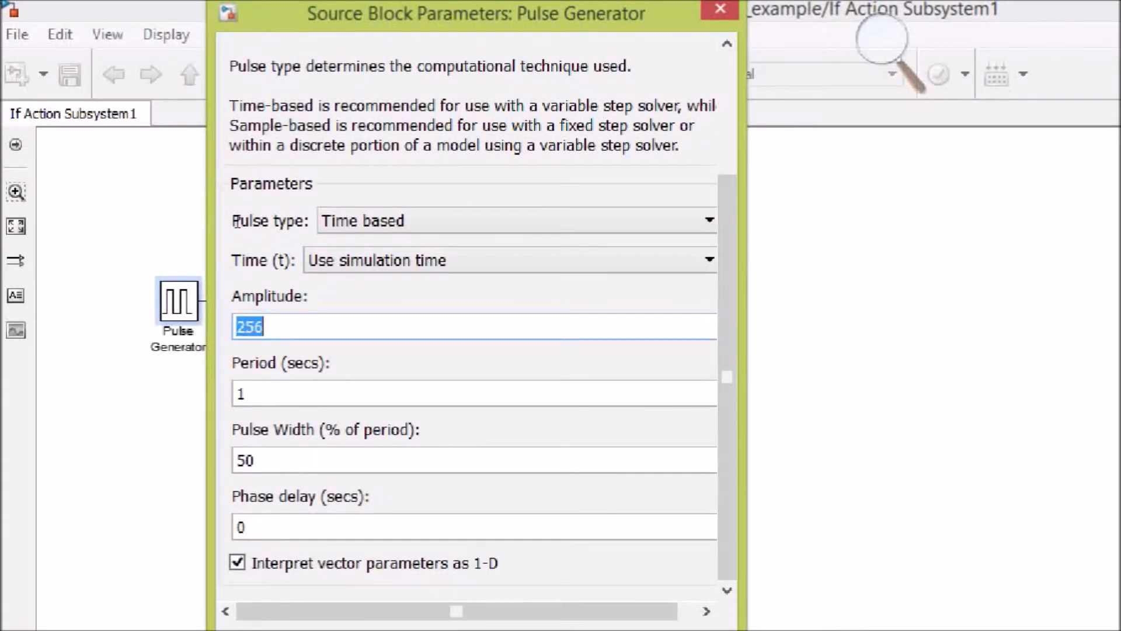
key("Tab")
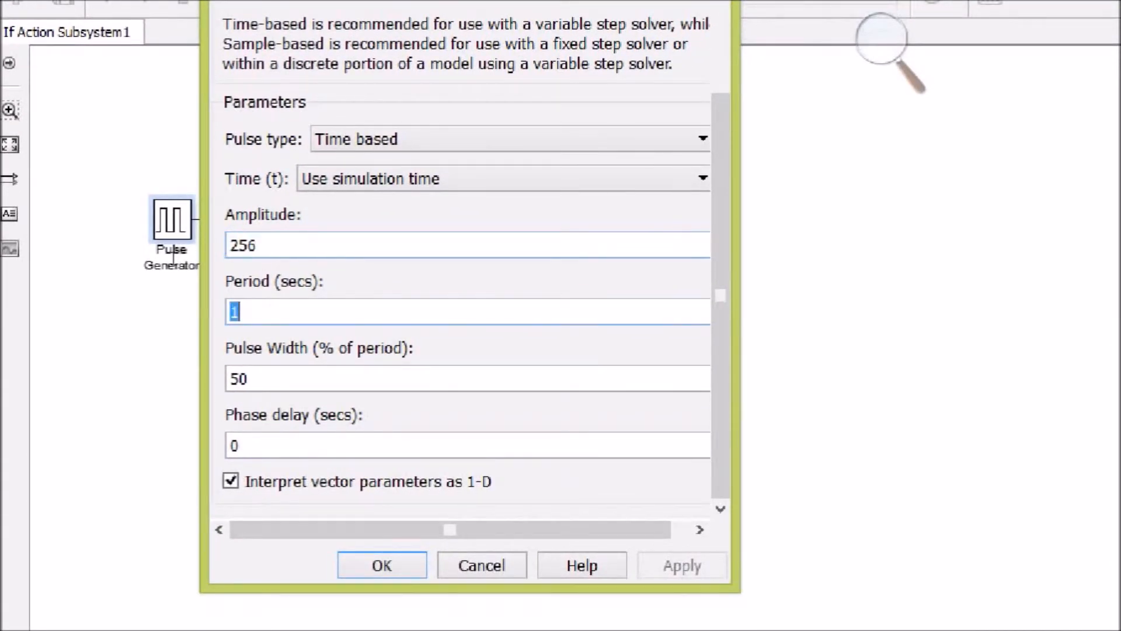
key("Tab")
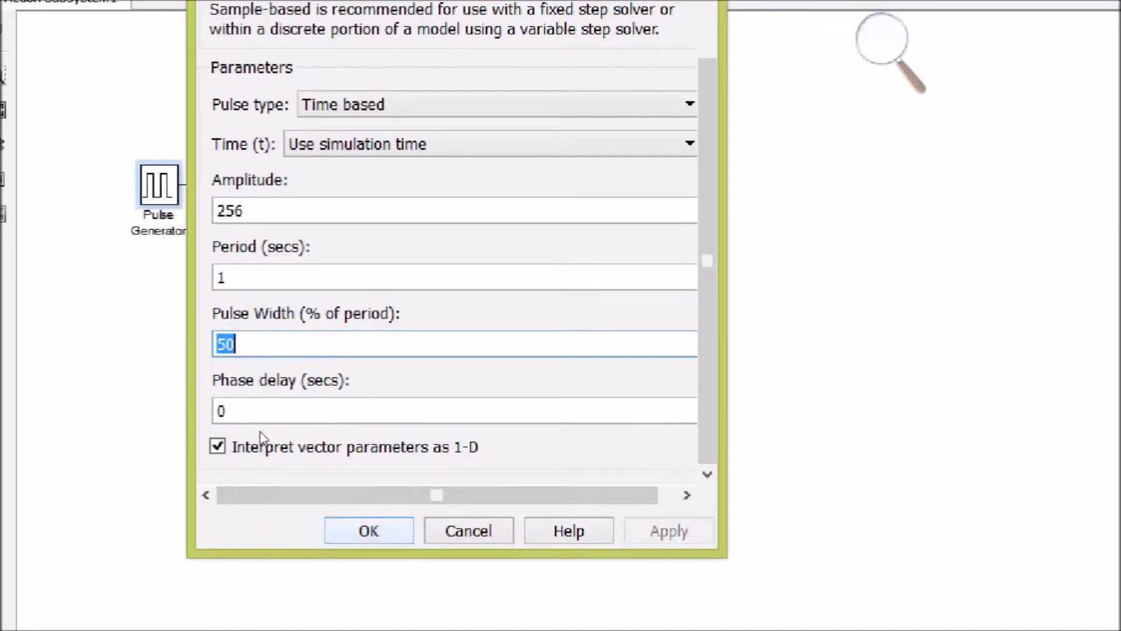
key("Return")
Step: View the pulse waveform in Scope1 and check the pin number of the PWM1 block
left_click_drag(429, 364, 270, 304)
double_click(348, 309)
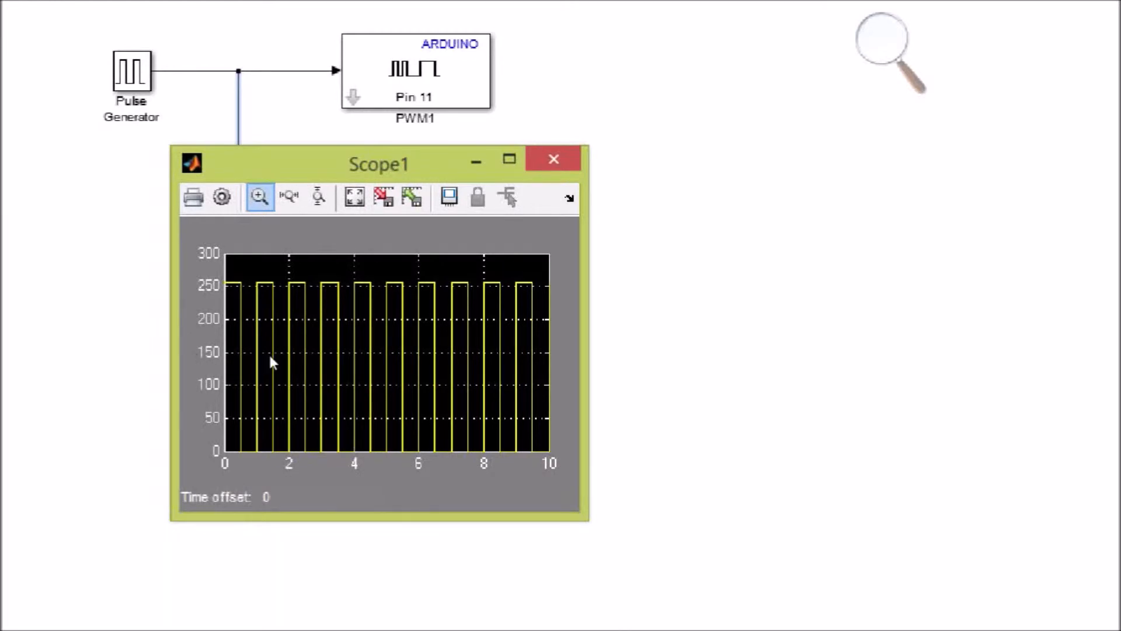
left_click(562, 156)
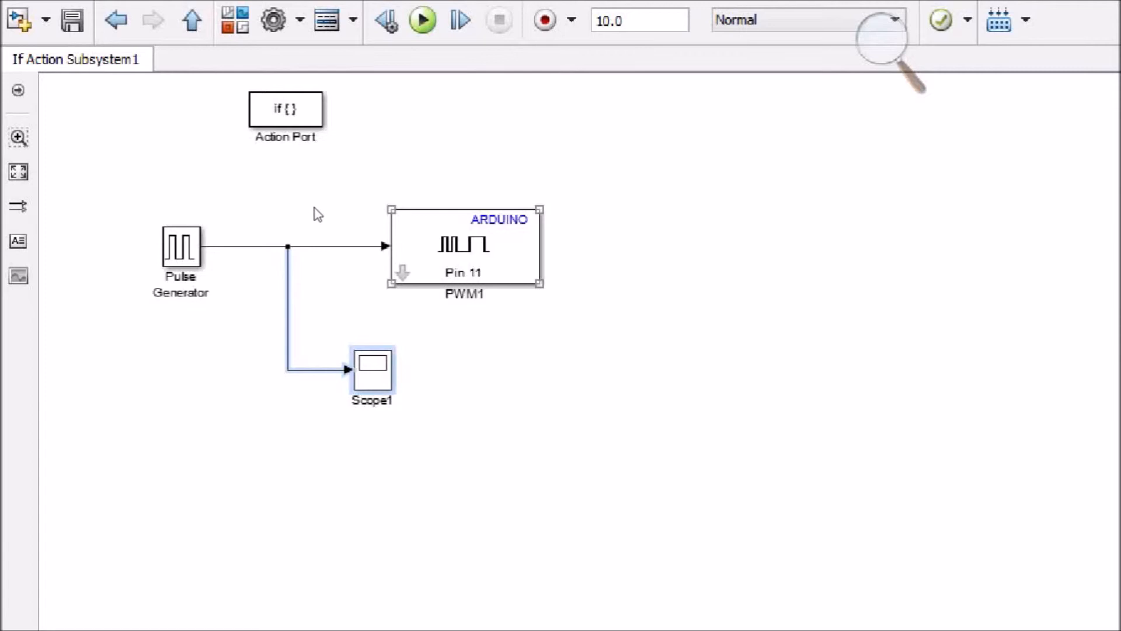
double_click(465, 246)
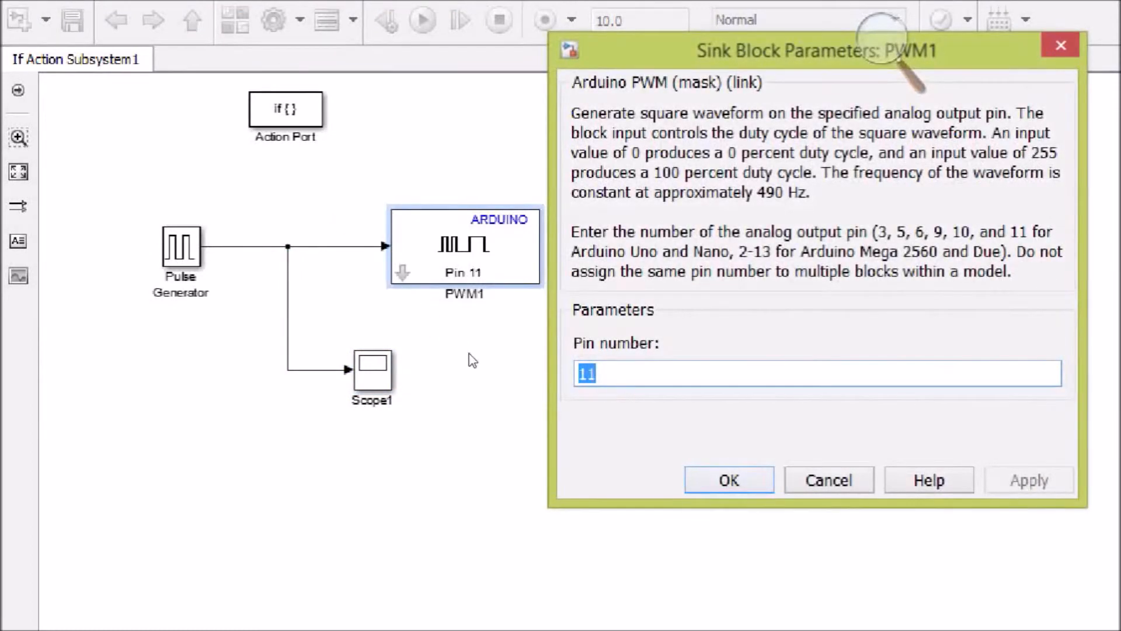
key("Return")
Step: Return to the top-level model and run the simulation with selection 3 for both fade and pulse
left_click(116, 20)
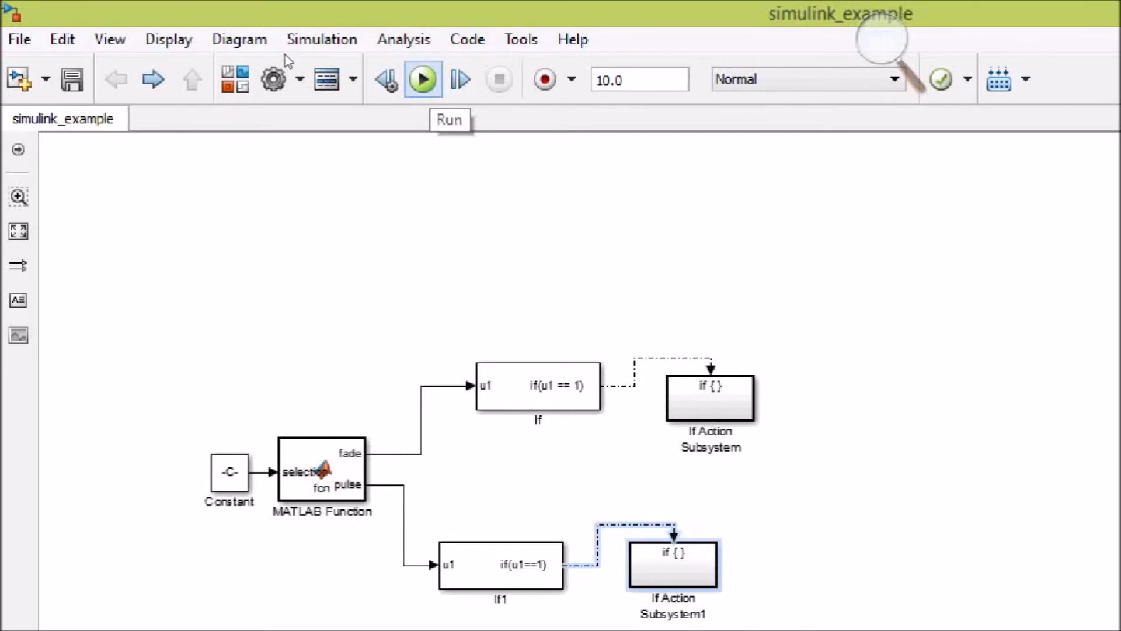
left_click(426, 81)
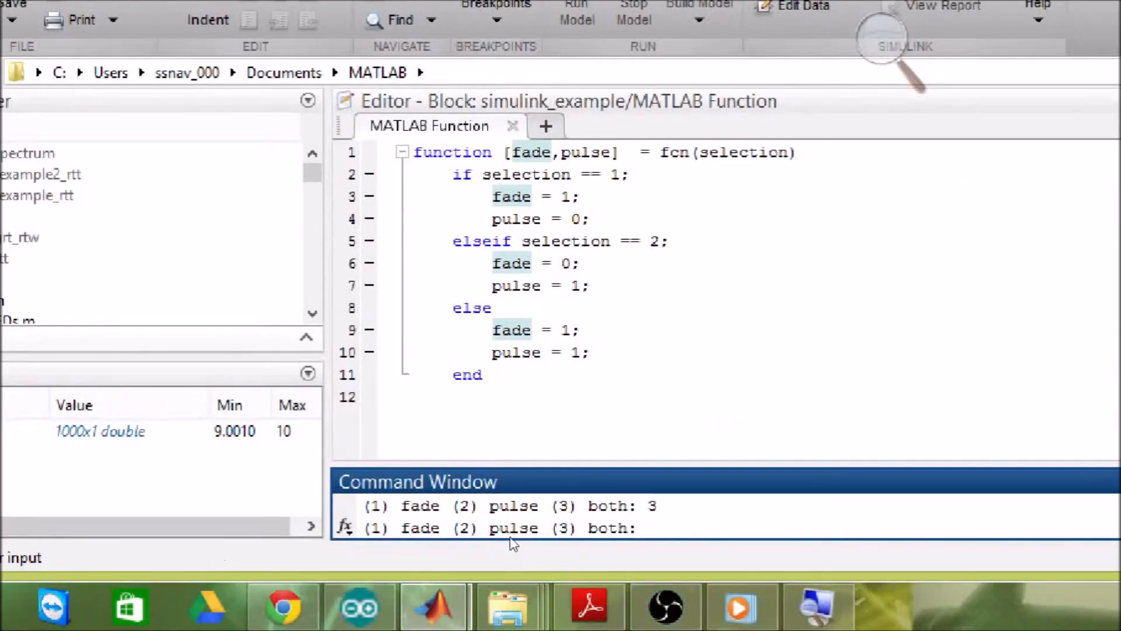
left_click_drag(496, 464, 478, 215)
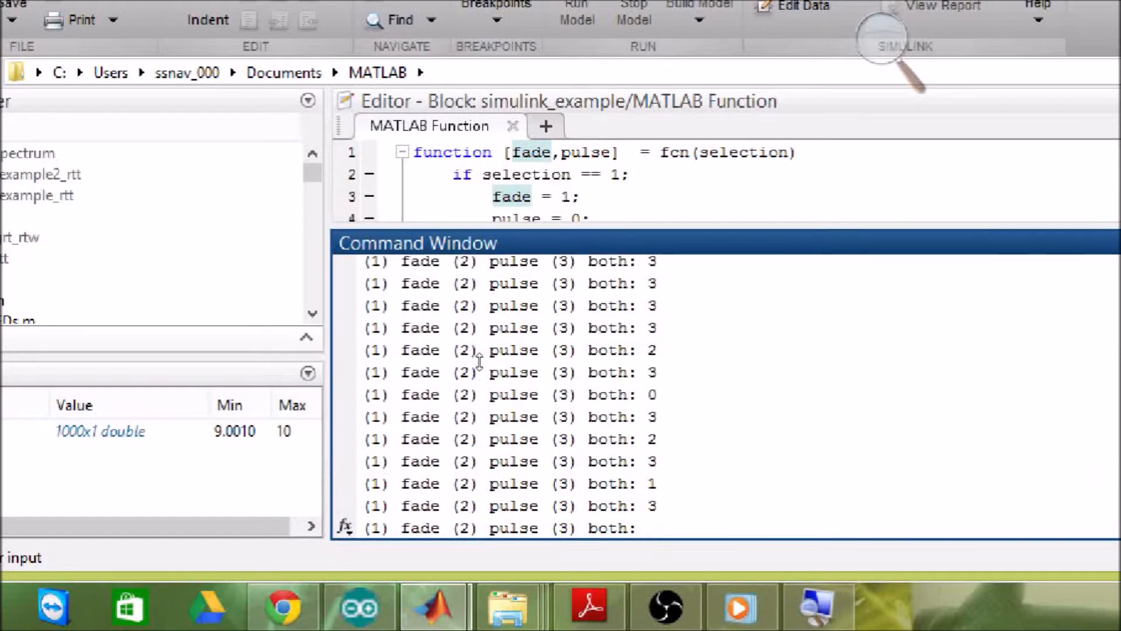
type("3")
key("Return")
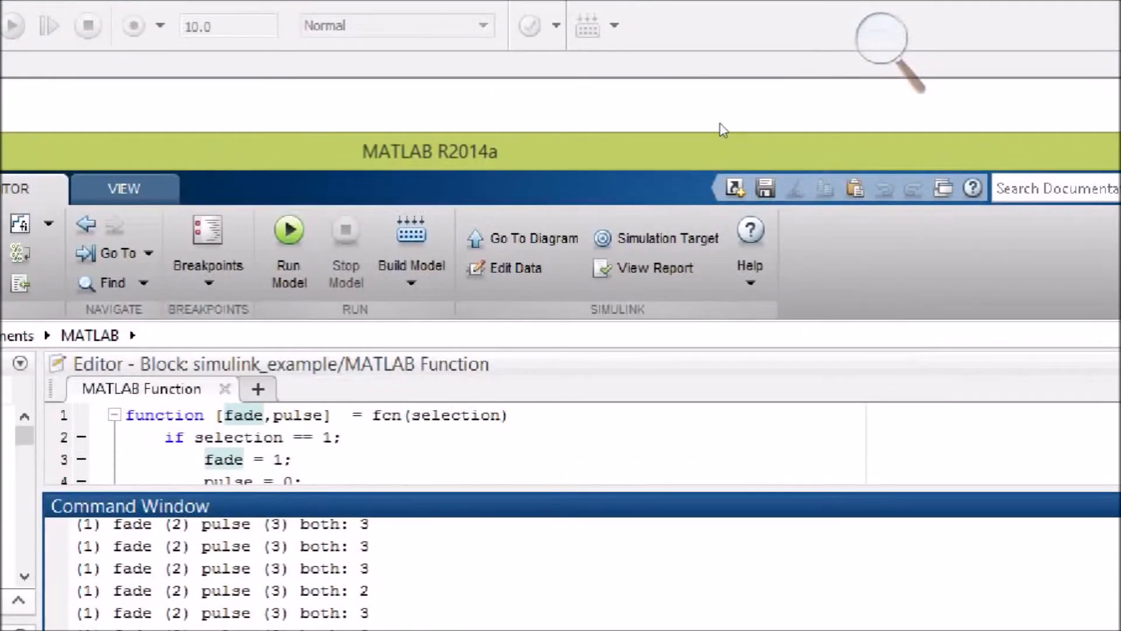
Step: Open If Action Subsystem in the Simulink model and view the fade waveform in Scope
left_click(691, 95)
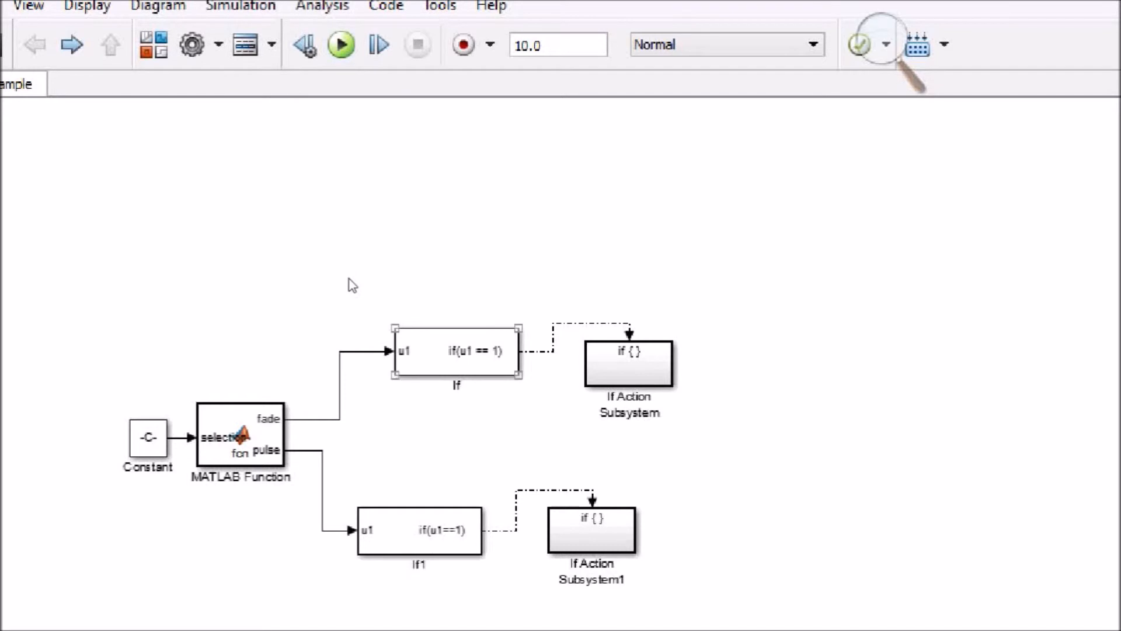
double_click(612, 360)
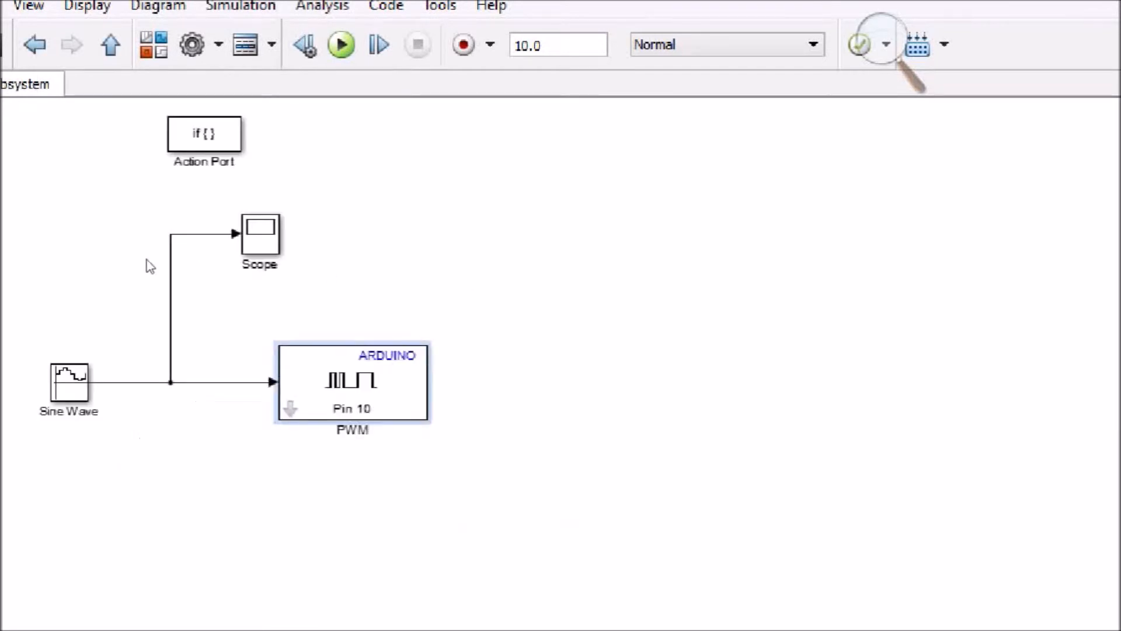
double_click(260, 234)
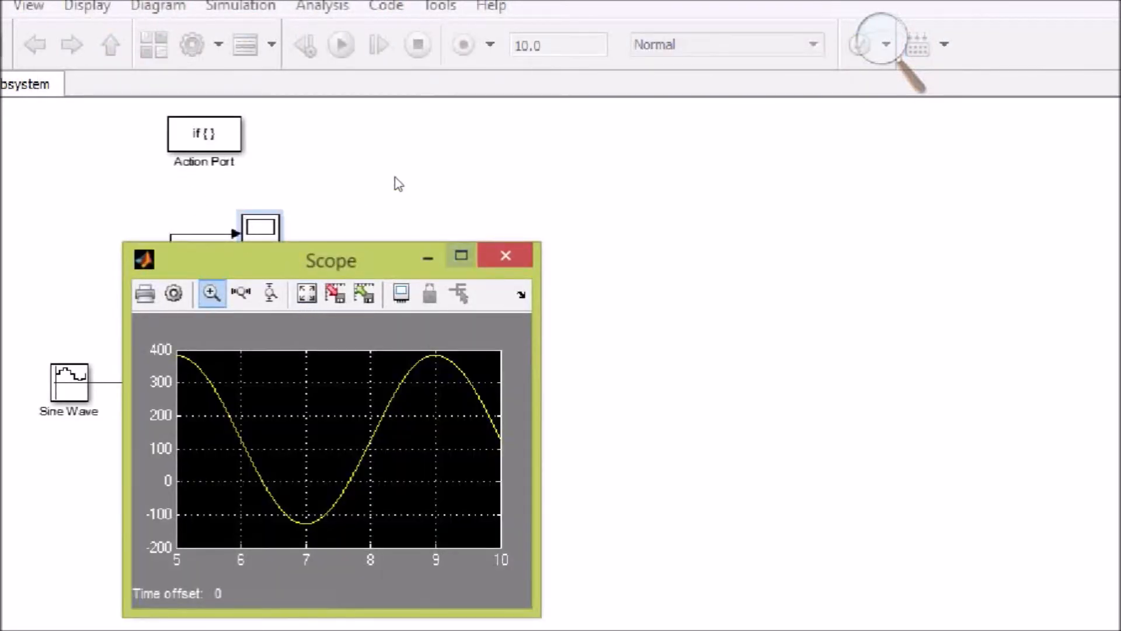
left_click(408, 197)
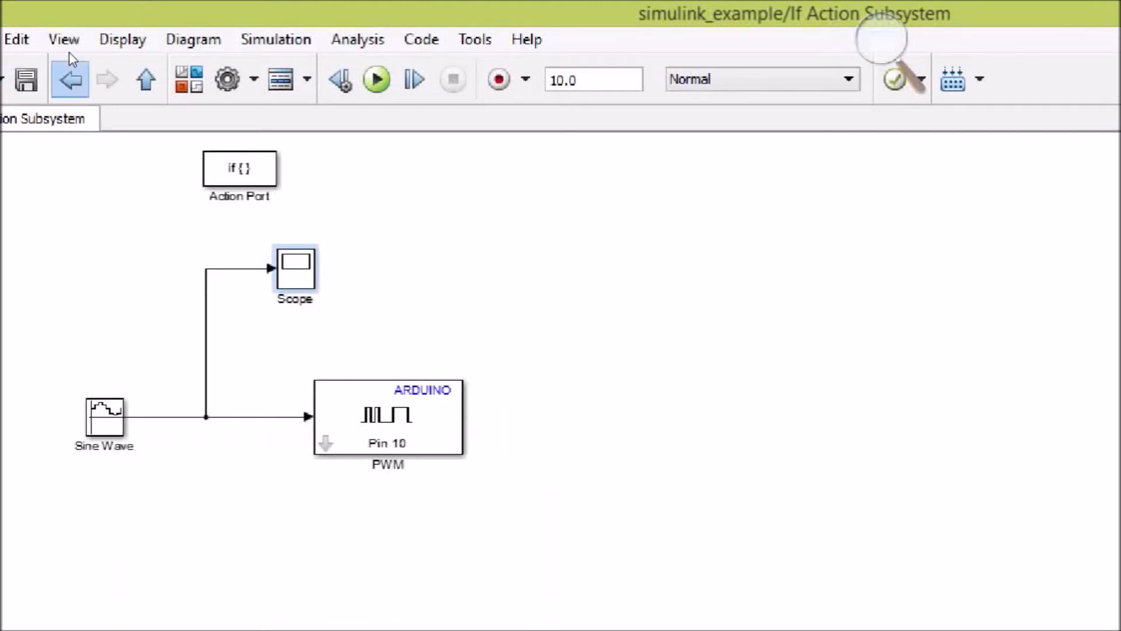
Step: Go back to the top-level model, open If Action Subsystem1 and view the pulse waveform in Scope1
left_click(35, 44)
left_click(628, 565)
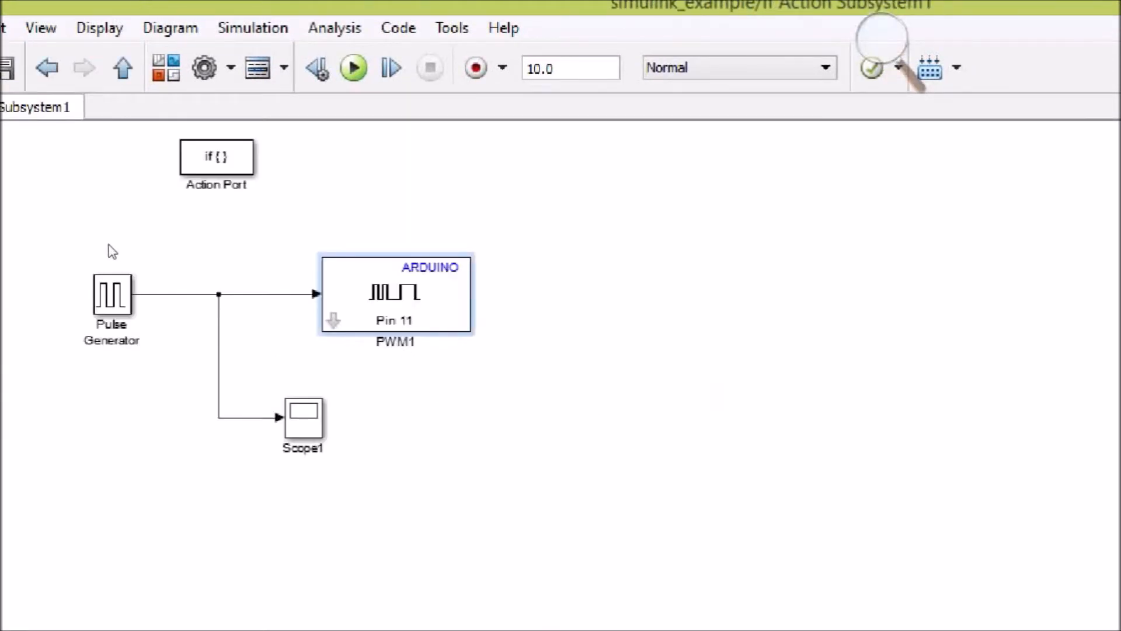
double_click(112, 293)
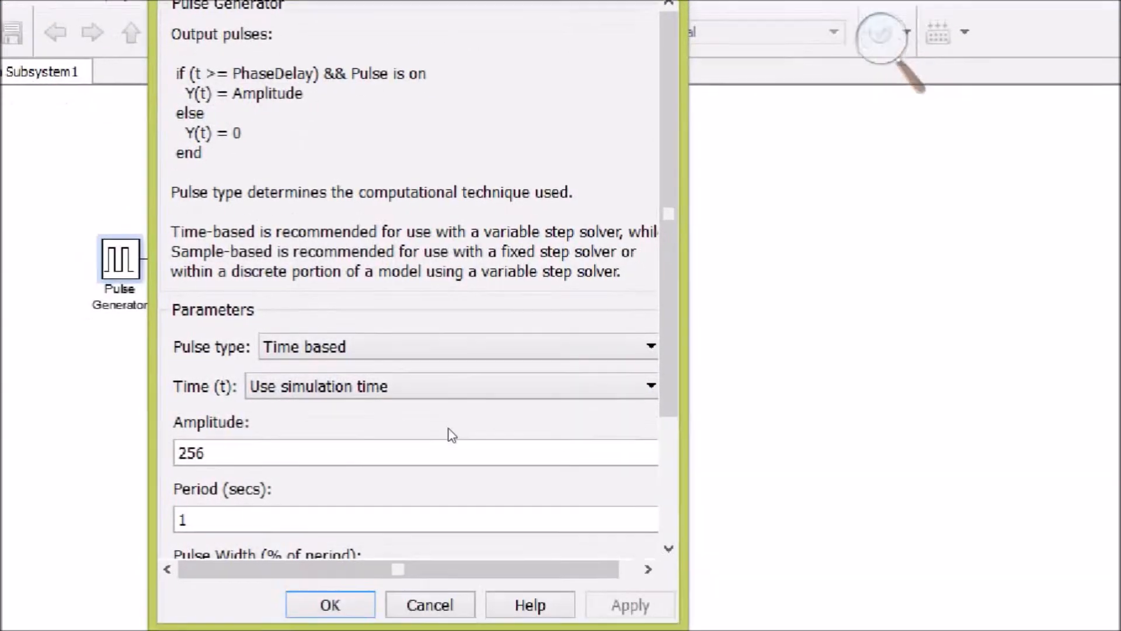
key("Escape")
double_click(318, 380)
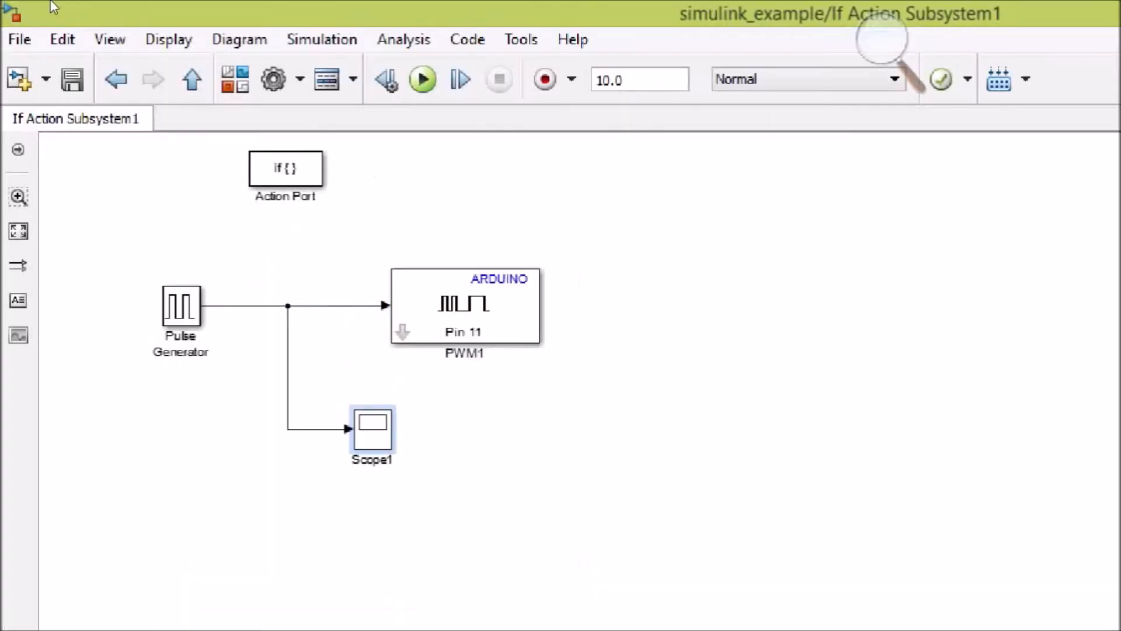
Step: Return to the top-level model and run the simulation with selection 2 for pulse only
left_click(116, 79)
key("ctrl+t")
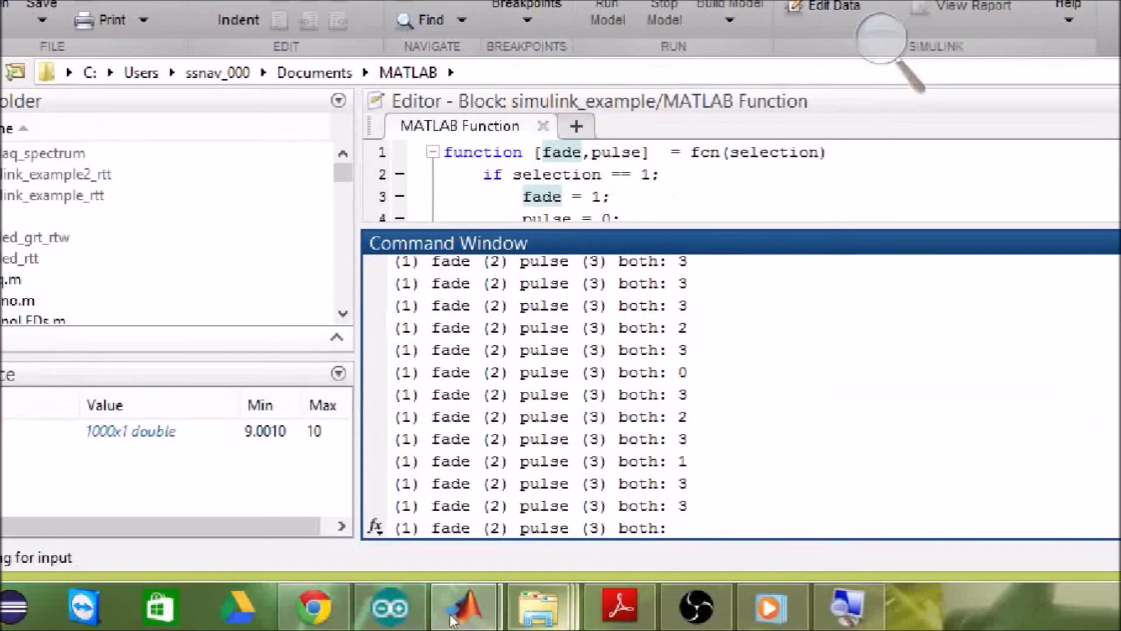
type("2")
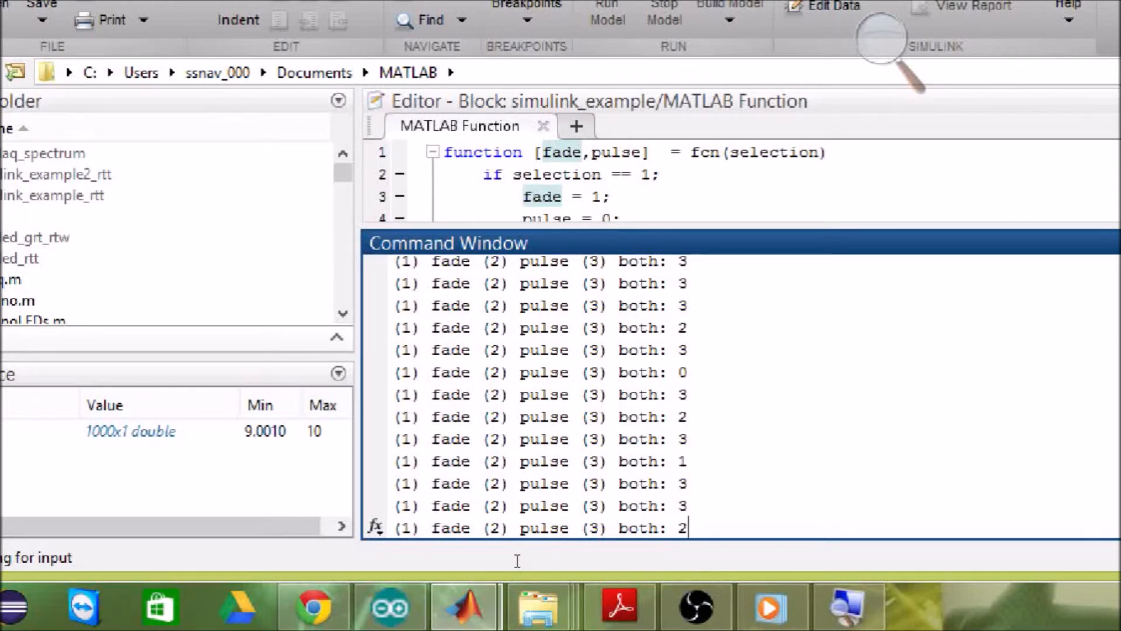
key("Return")
Step: Switch back to the Simulink model and inspect Scope in If Action Subsystem for the pulse-only run
left_click(466, 586)
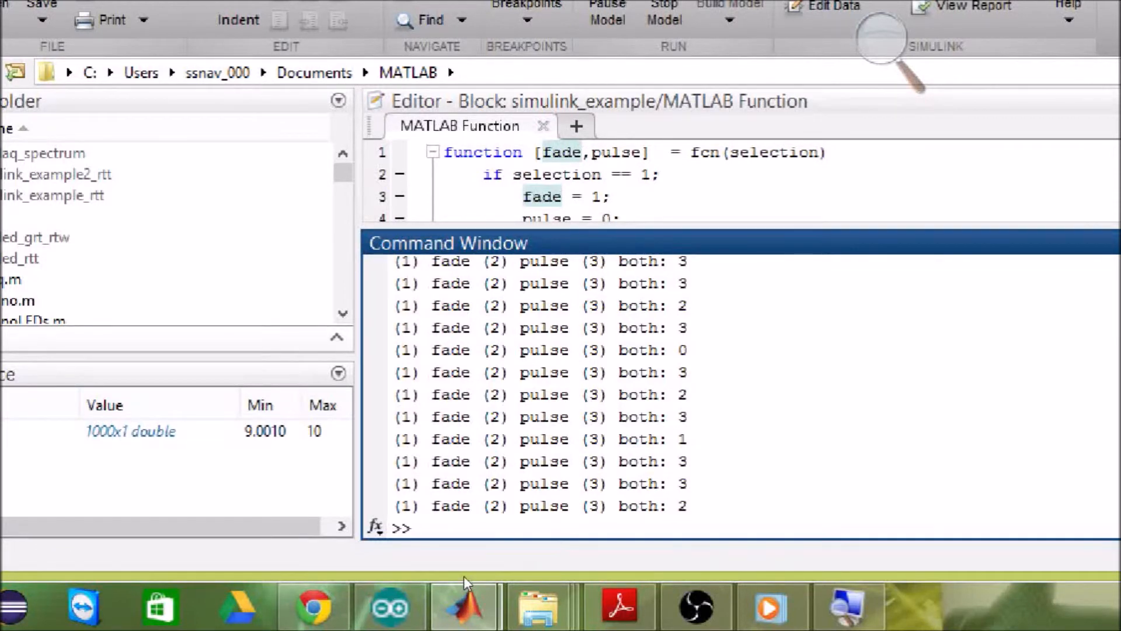
left_click(407, 455)
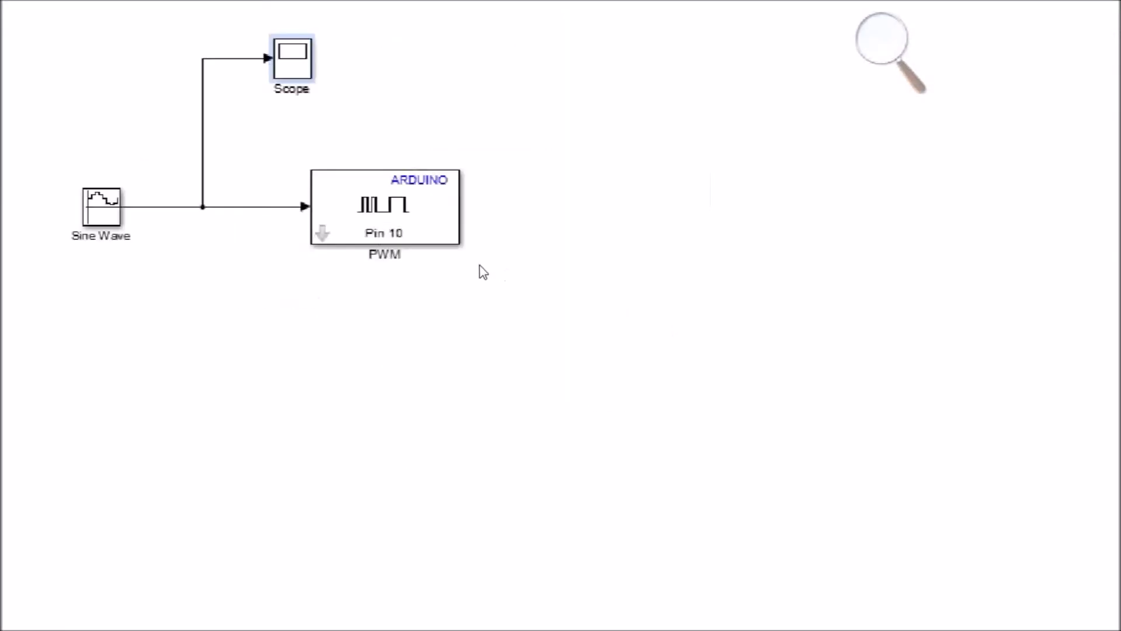
double_click(292, 59)
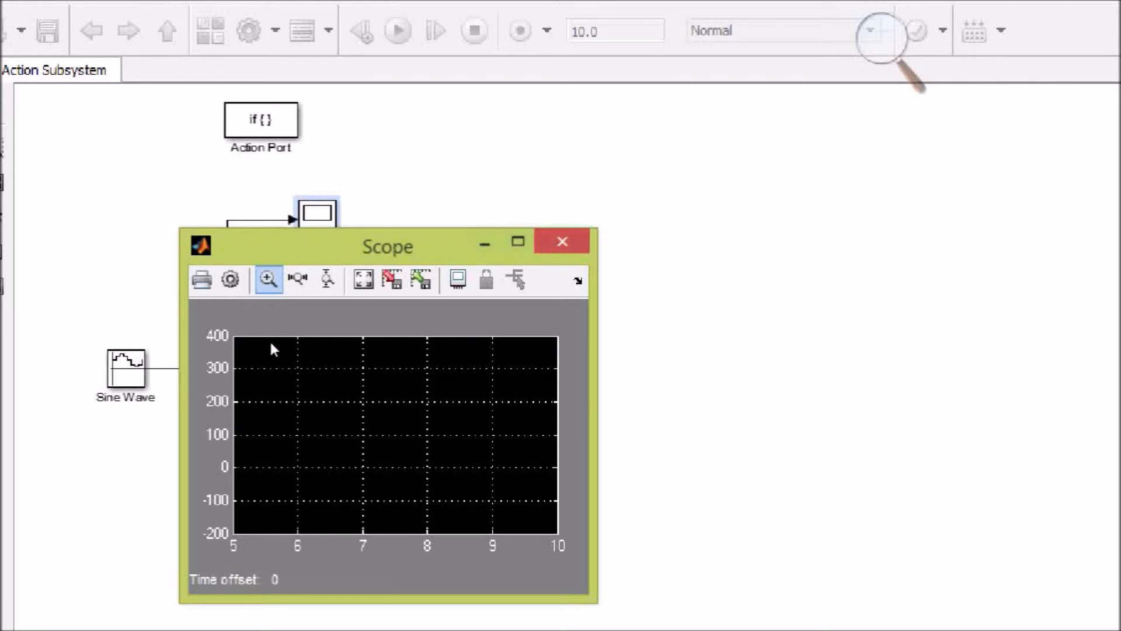
left_click(563, 241)
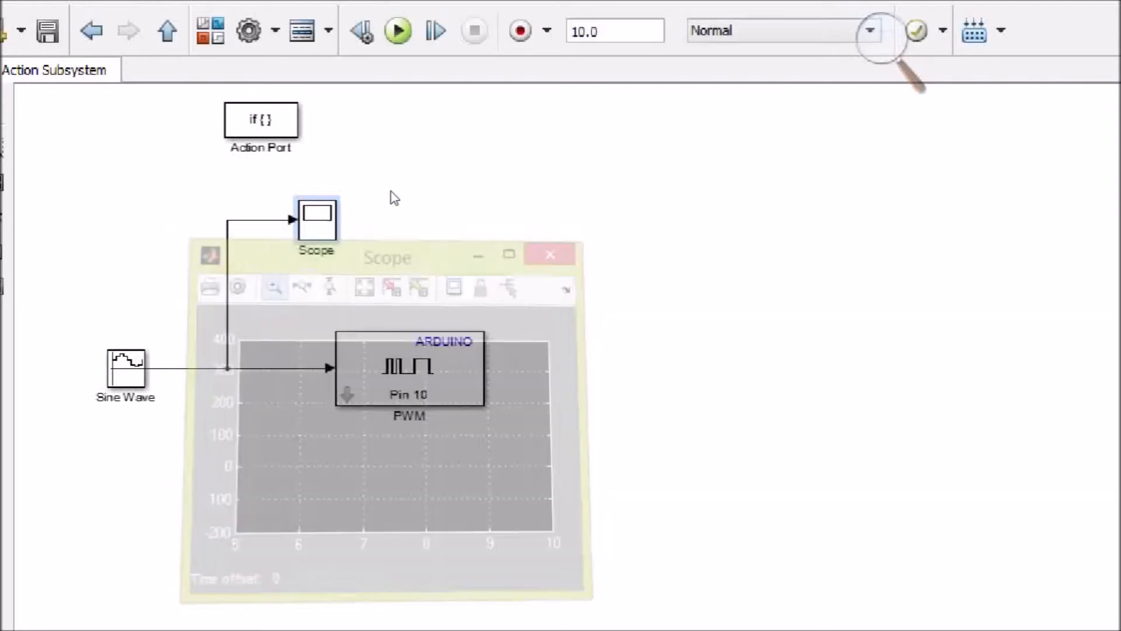
Step: Open If Action Subsystem1 and inspect the Scope1 waveform for the pulse-only run
left_click(91, 31)
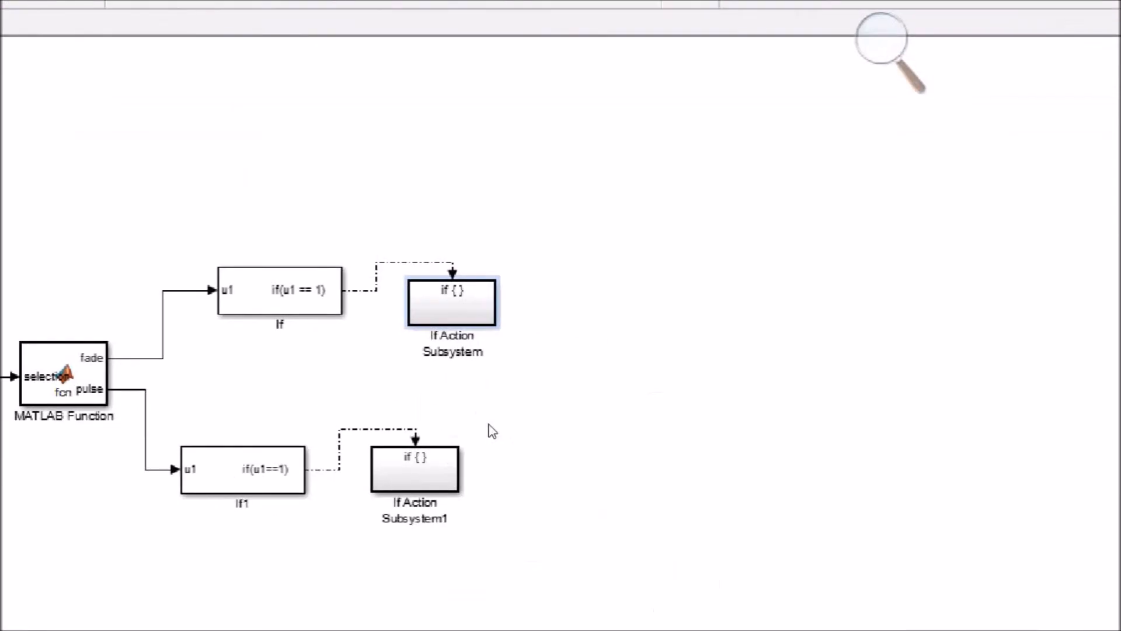
double_click(421, 474)
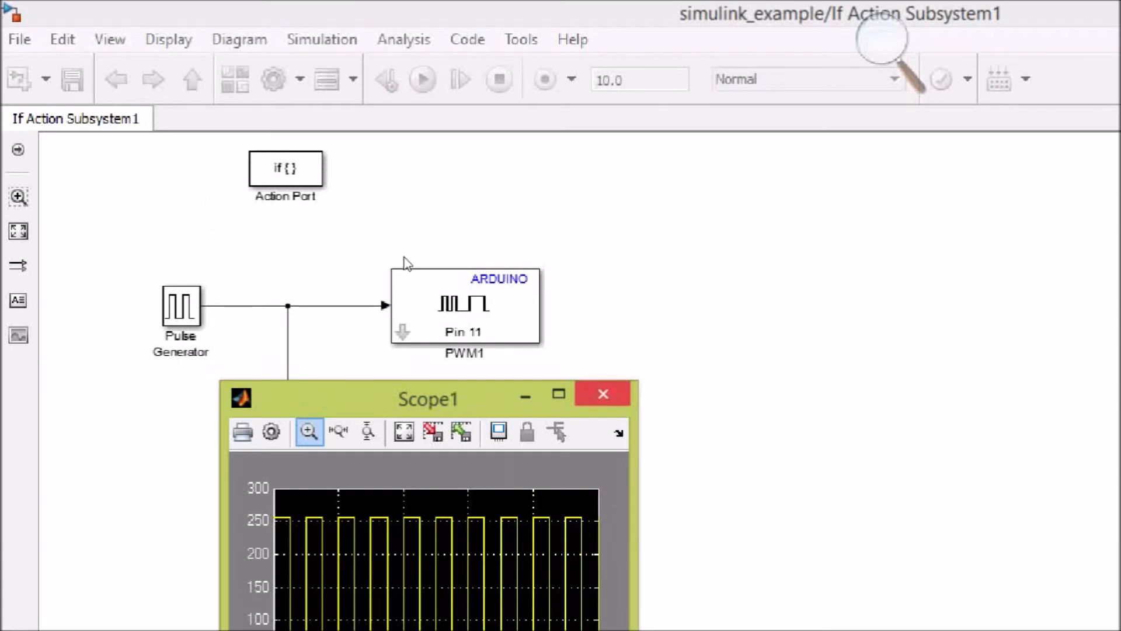
left_click(604, 394)
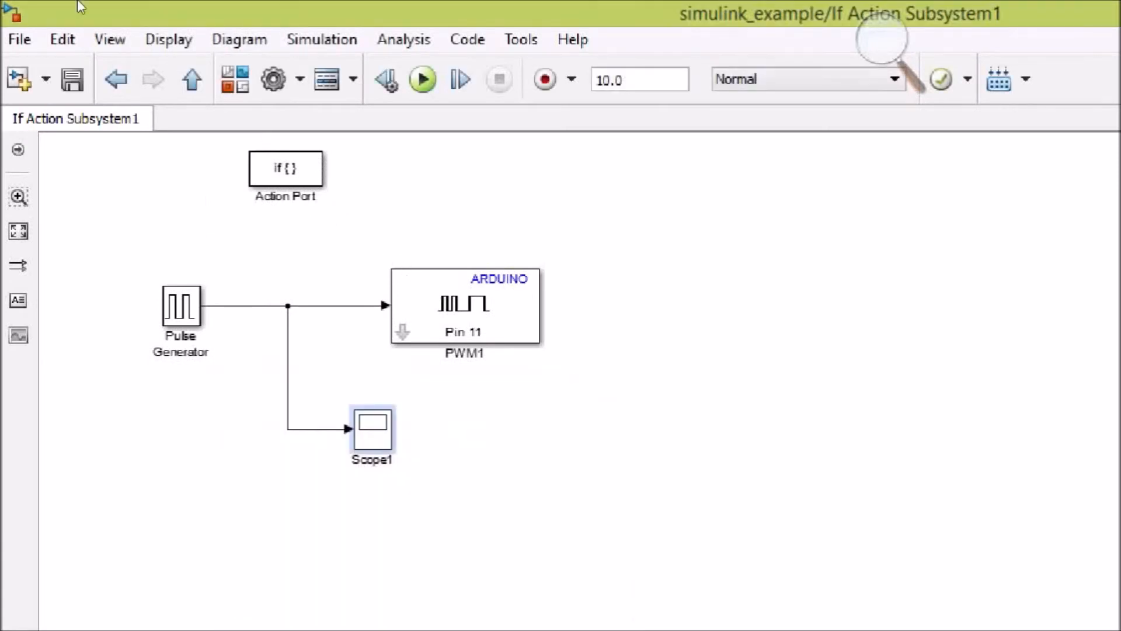
Step: Run the simulation again with selection 1 for fade only
key("Escape")
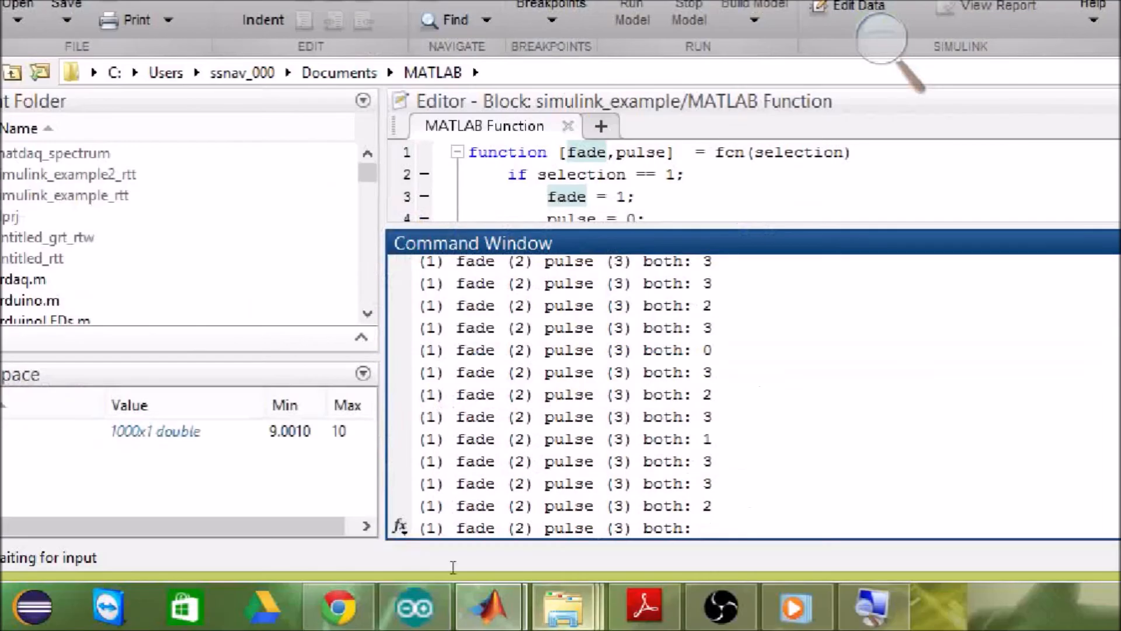
type("1")
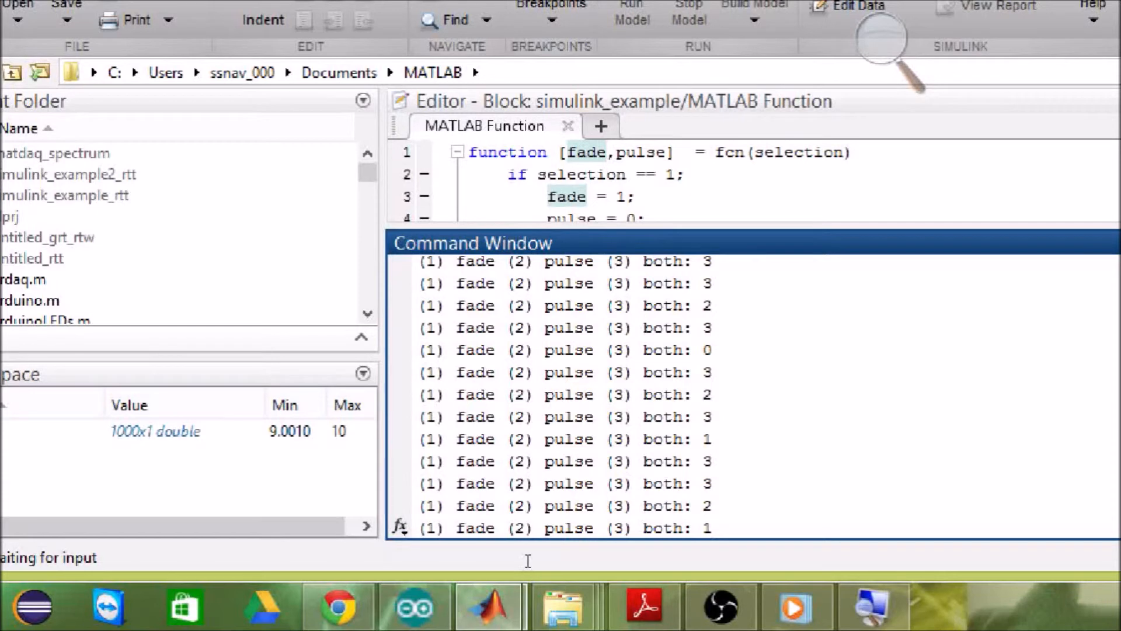
key("Return")
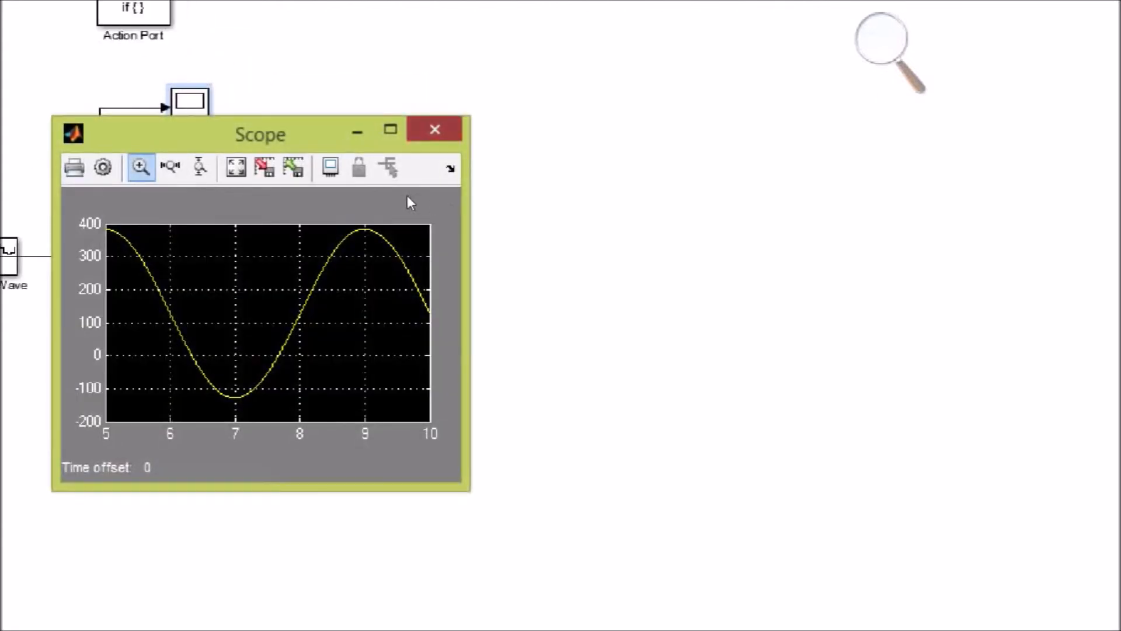
Step: Inspect the fade subsystem's Scope and the pulse subsystem's Scope1 for the fade-only run
left_click(435, 129)
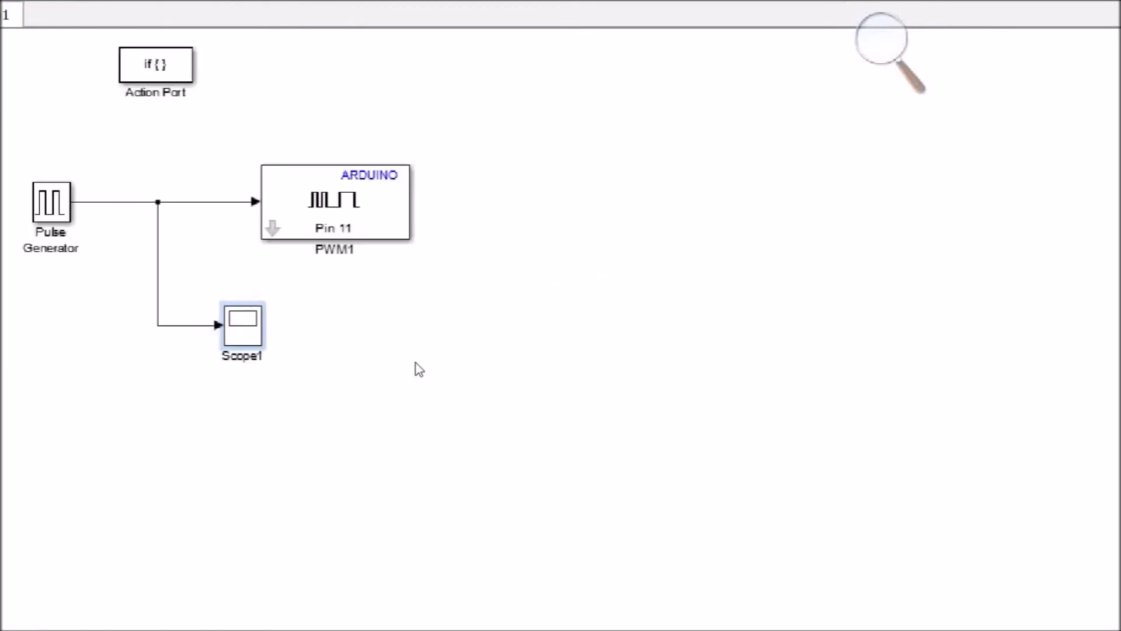
double_click(257, 307)
left_click(471, 290)
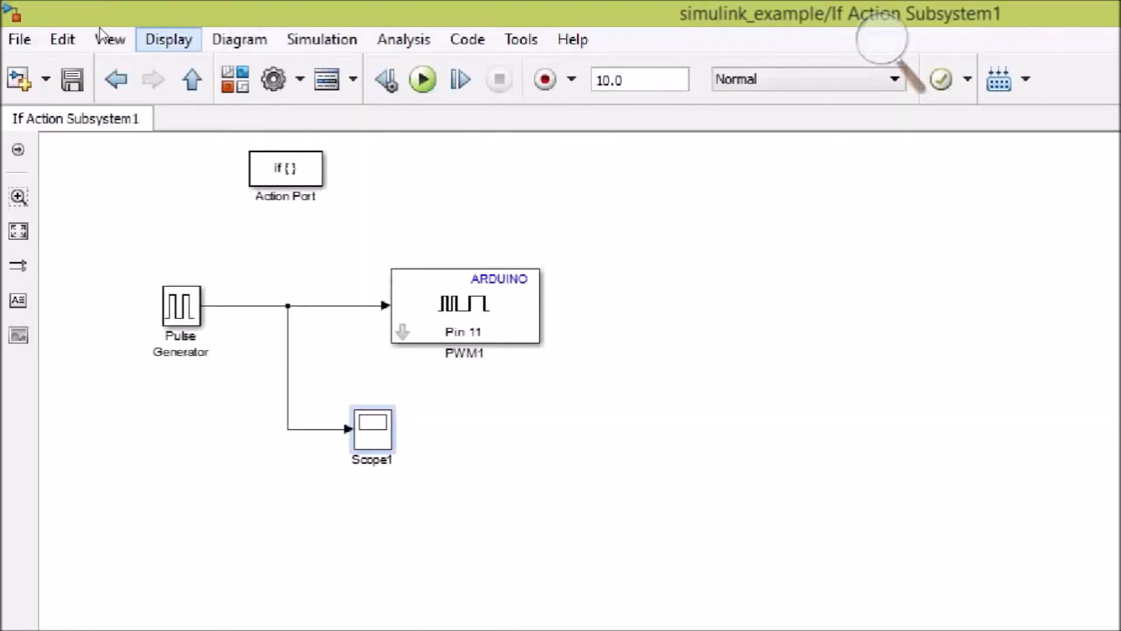
Step: Deploy the top-level simulink_example model to the hardware with selection 3 for both fade and pulse, and switch back to the model window
left_click(116, 80)
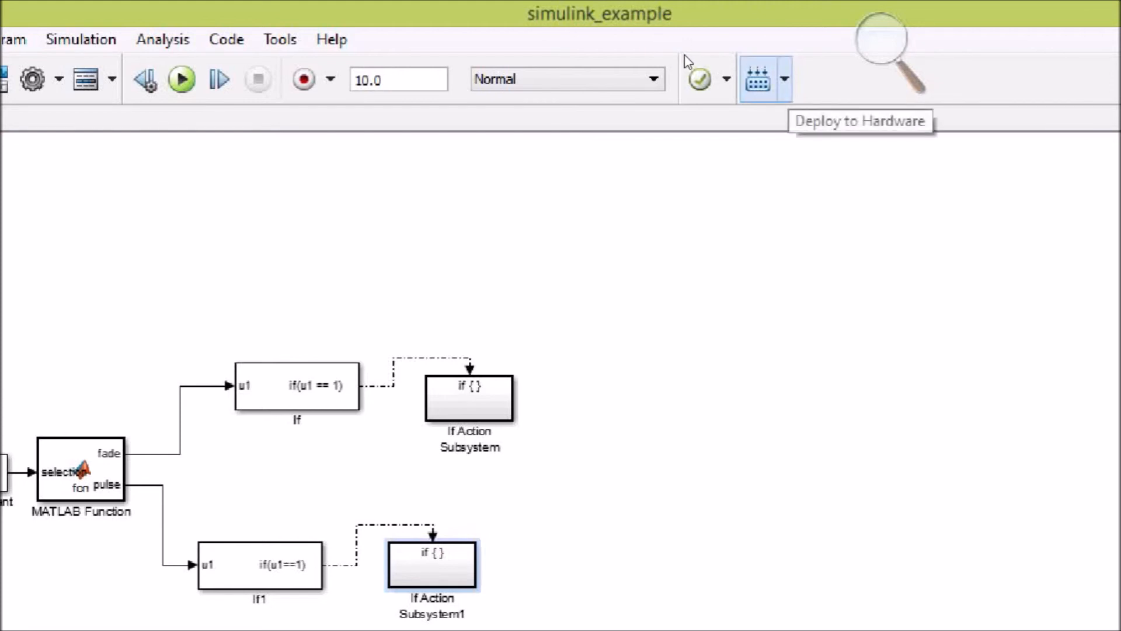
left_click(785, 79)
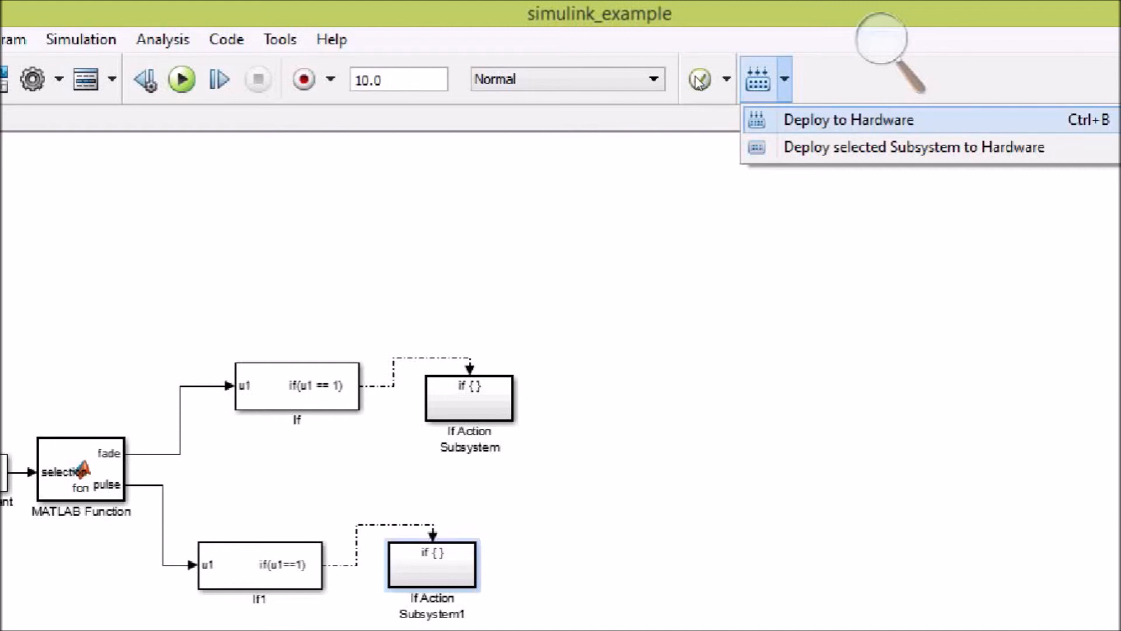
left_click(695, 77)
key("ctrl+b")
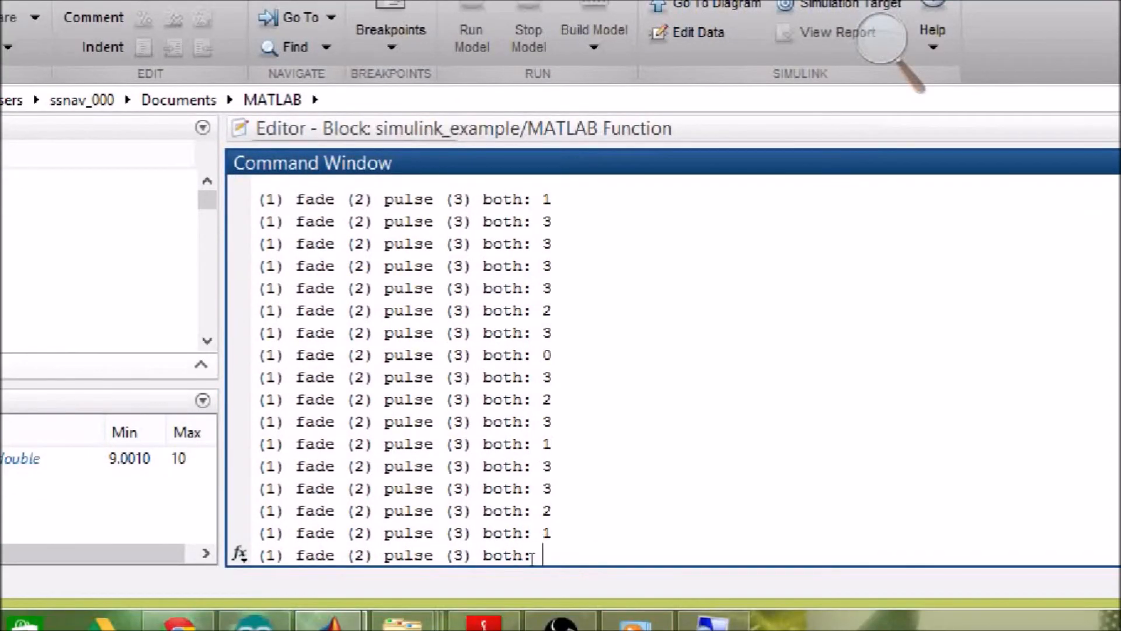
left_click_drag(529, 559, 424, 559)
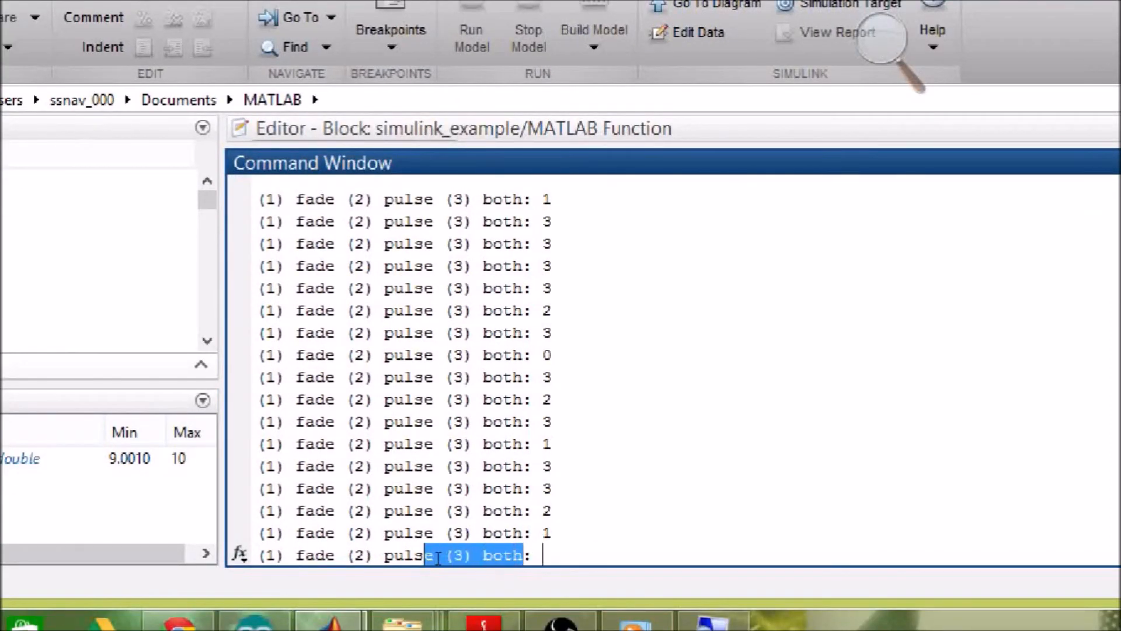
left_click(525, 558)
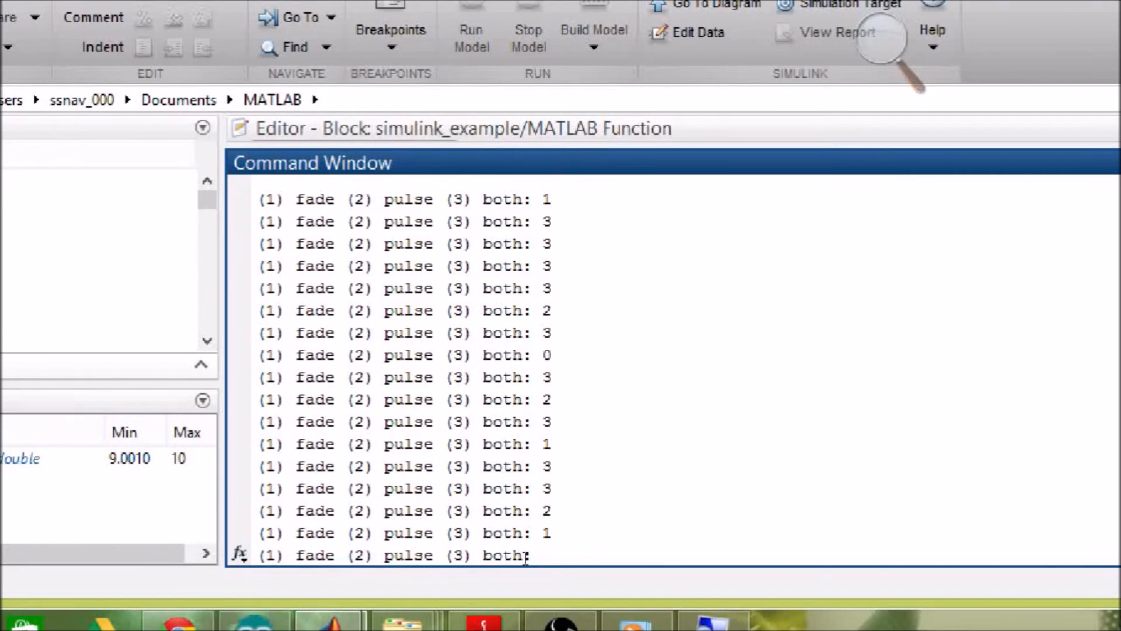
type("3")
key("Return")
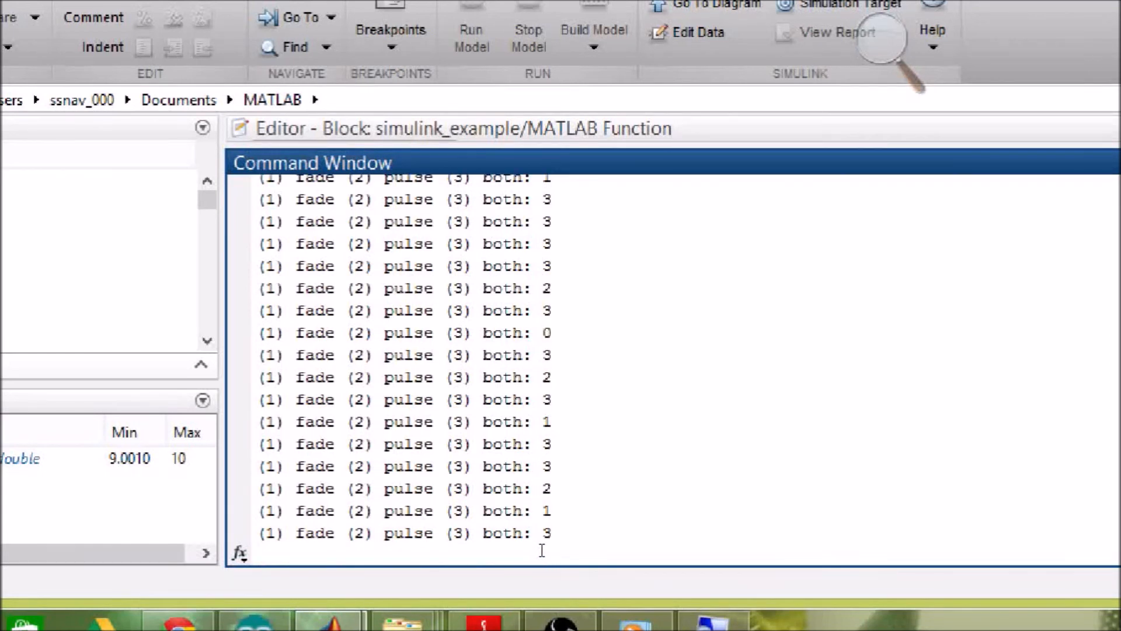
key("alt+Tab")
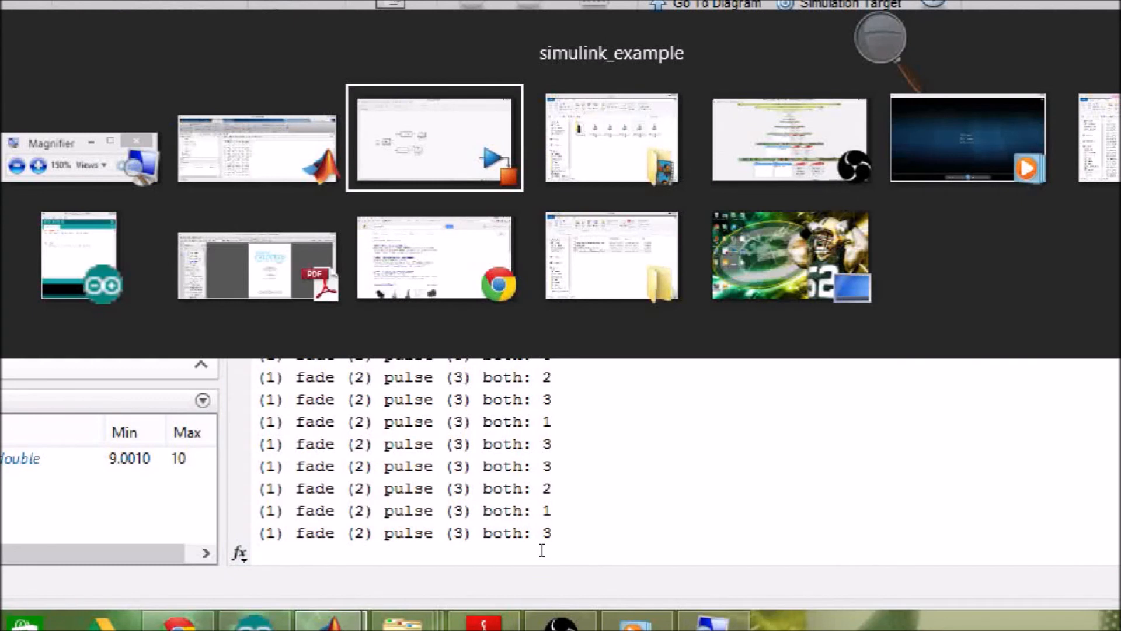